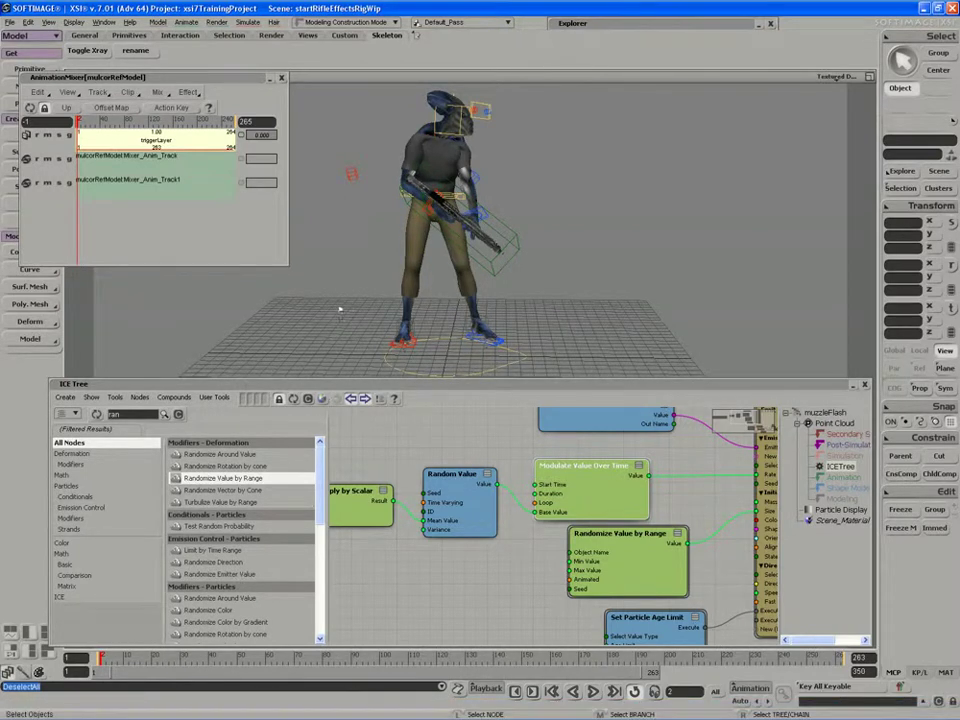
# Step: Create an empty point cloud in the scene and rename it cartridgeEjection
pyautogui.press('s')
pyautogui.moveTo(339, 279); pyautogui.dragTo(344, 290)
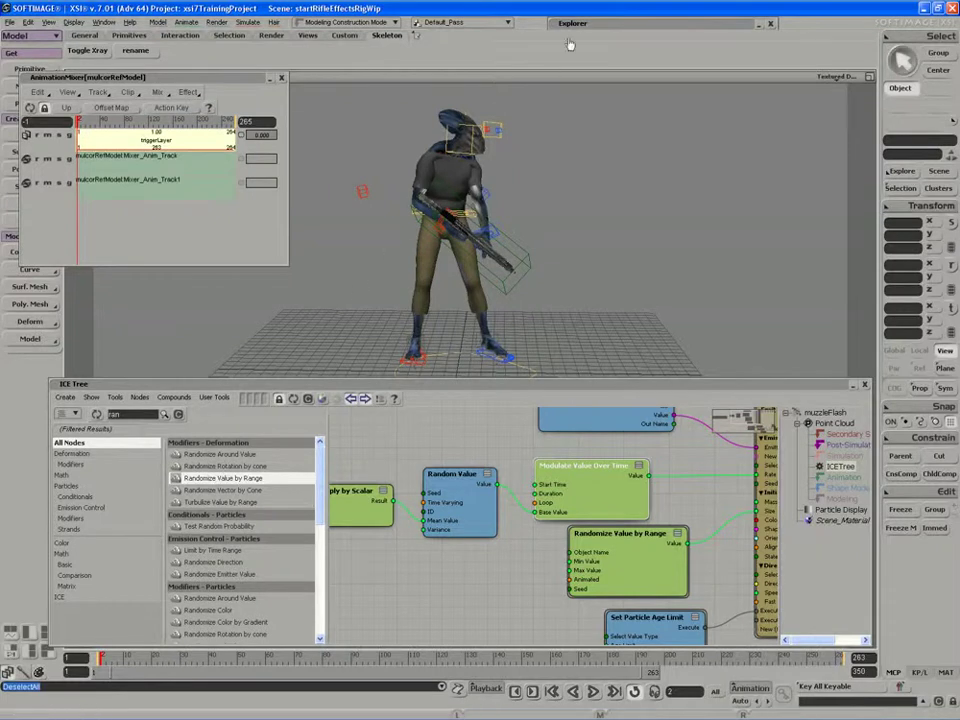
pyautogui.doubleClick(598, 25)
pyautogui.moveTo(598, 25); pyautogui.dragTo(740, 23)
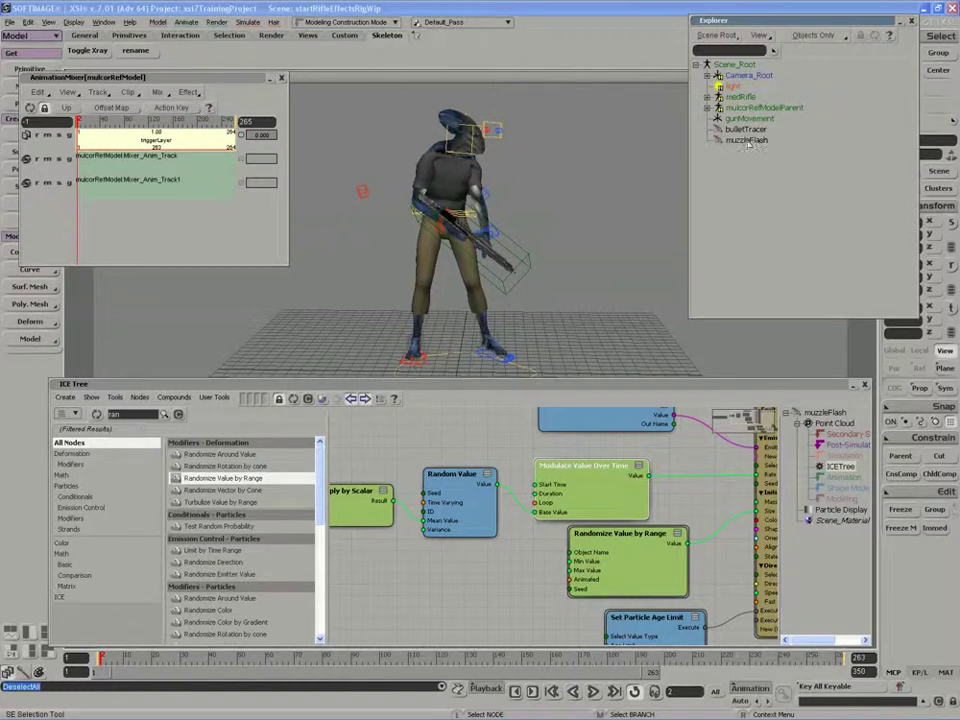
pyautogui.moveTo(105, 83); pyautogui.dragTo(158, 100)
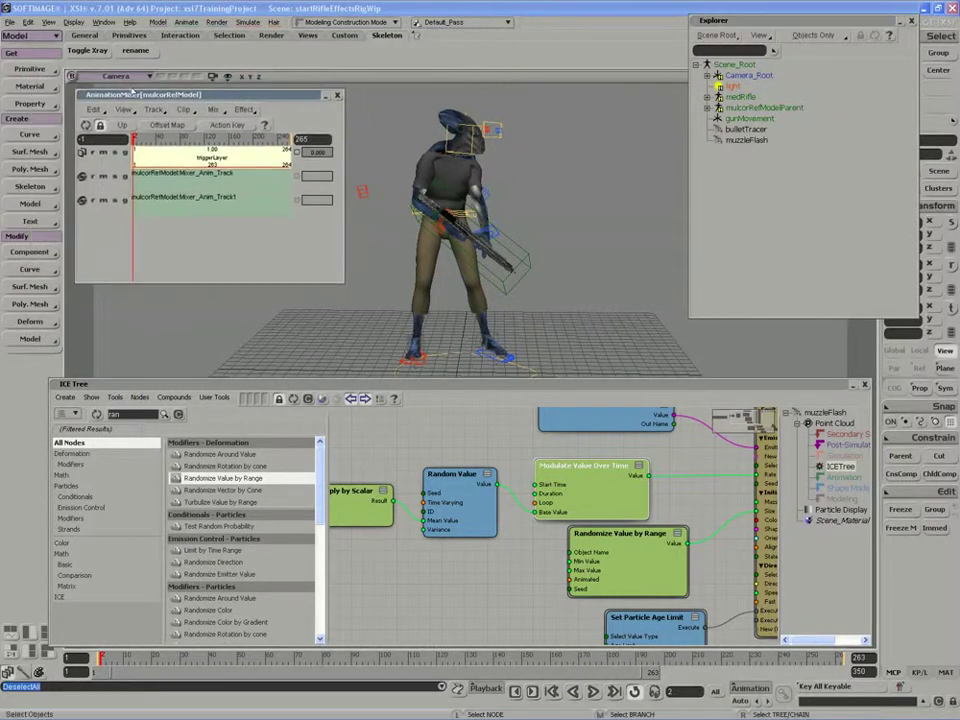
pyautogui.click(30, 69)
pyautogui.moveTo(93, 110)
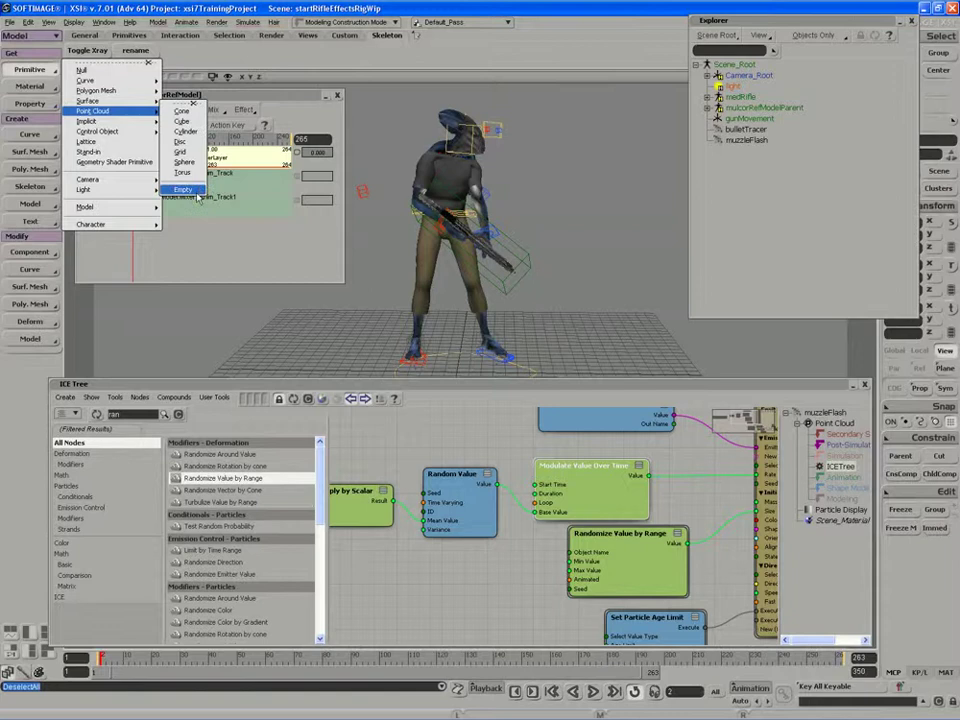
pyautogui.click(183, 189)
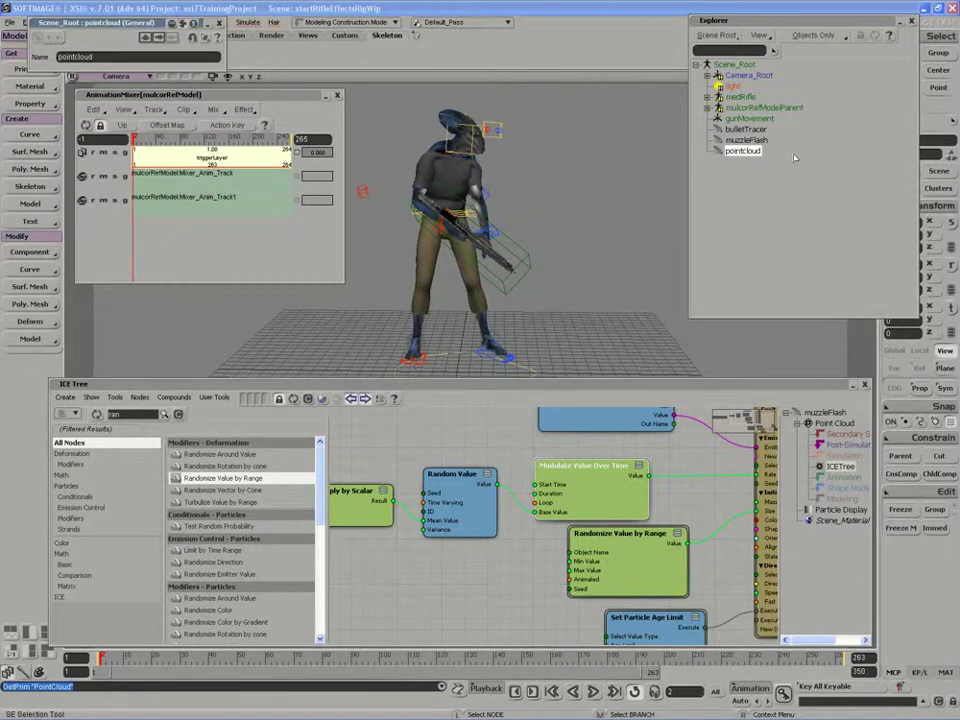
pyautogui.press('F2')
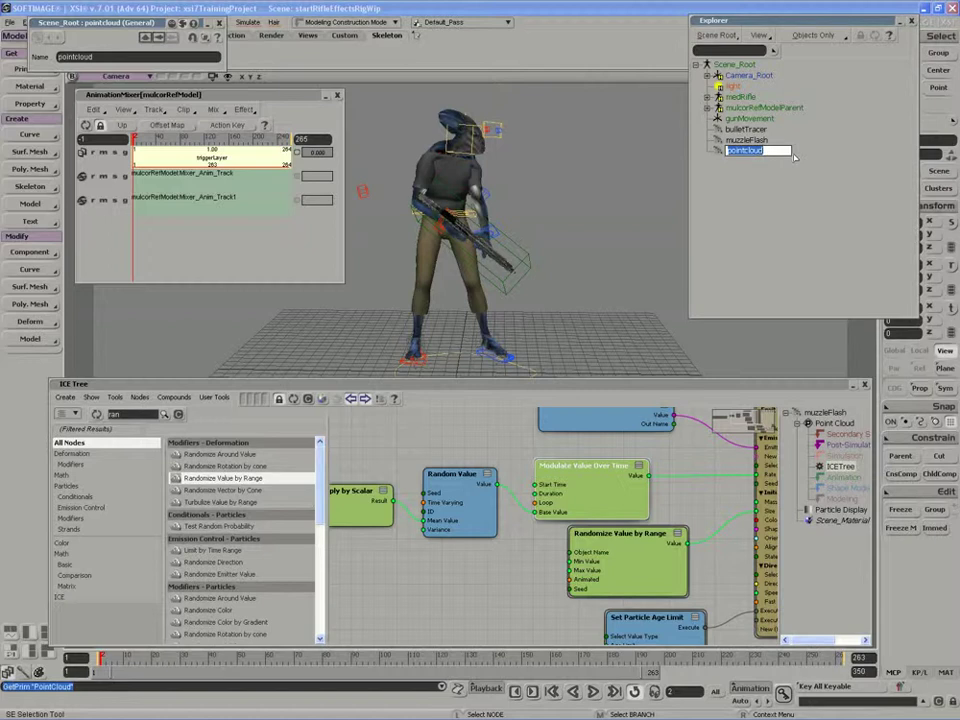
pyautogui.write('cartridgeEjection')
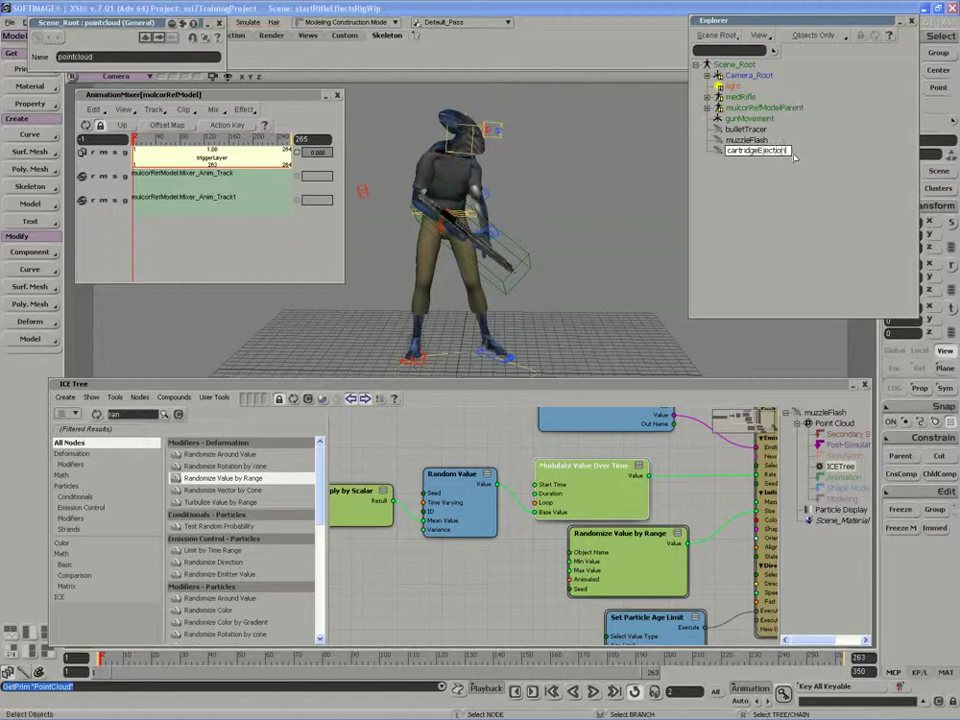
pyautogui.press('Return')
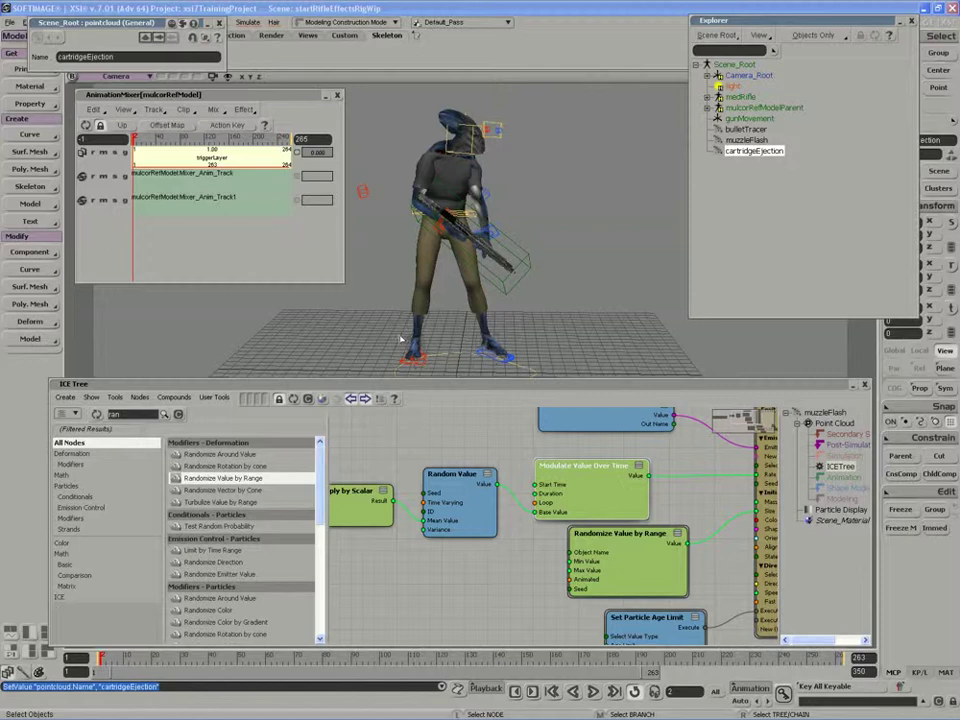
# Step: Clear the ICE Tree node filter and list the particle Emitters nodes
pyautogui.click(142, 429)
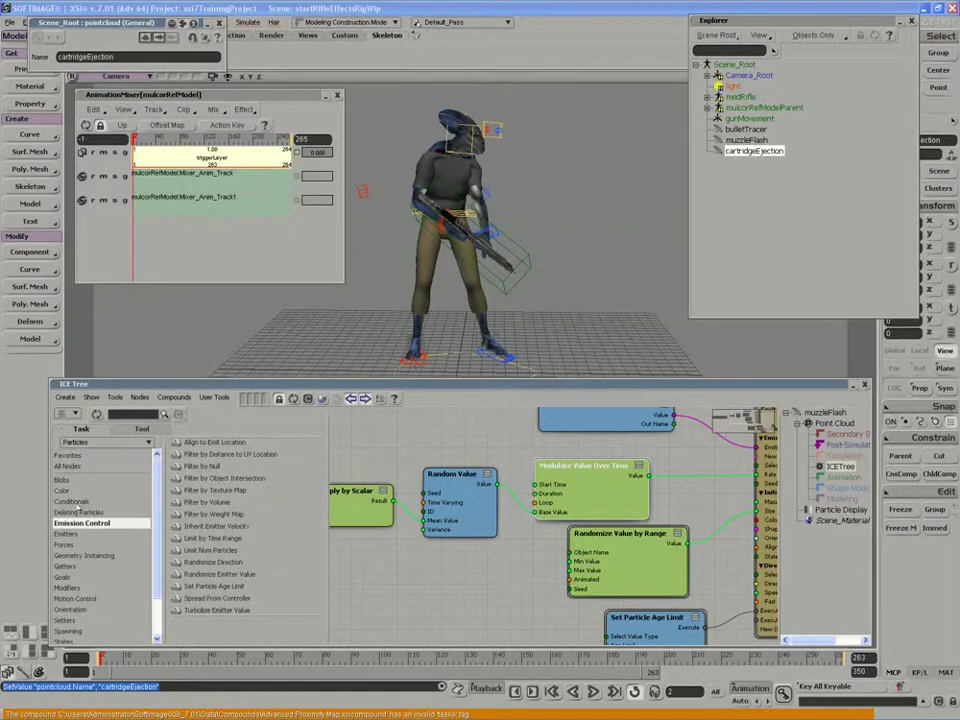
pyautogui.click(68, 534)
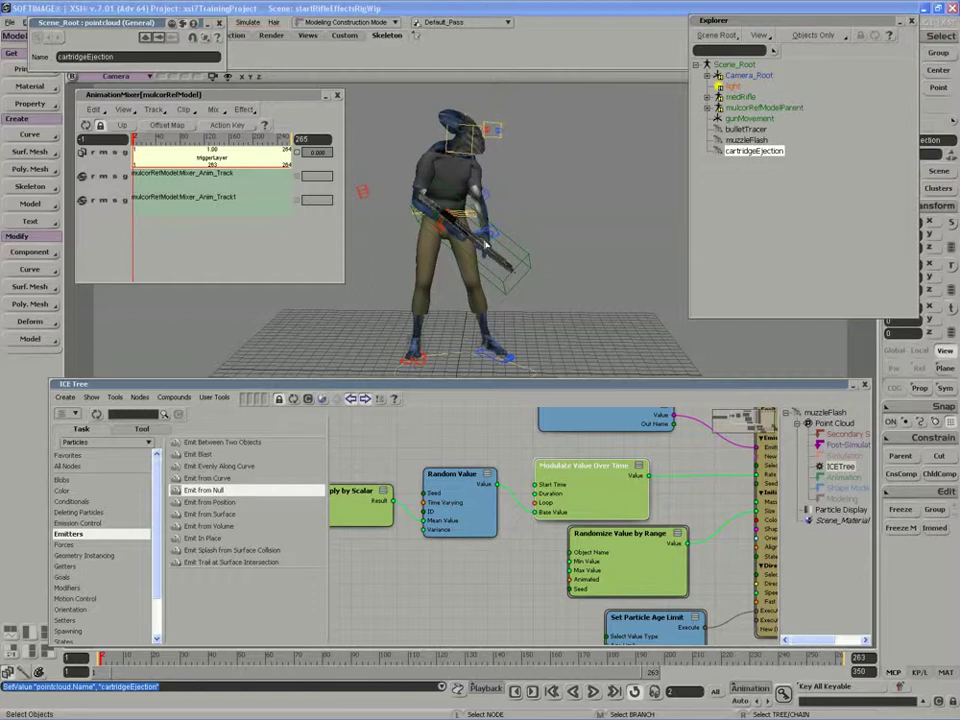
# Step: Add a null named cartridgeEmission with the Rings icon and a display size of 0.2
pyautogui.click(20, 68)
pyautogui.click(86, 71)
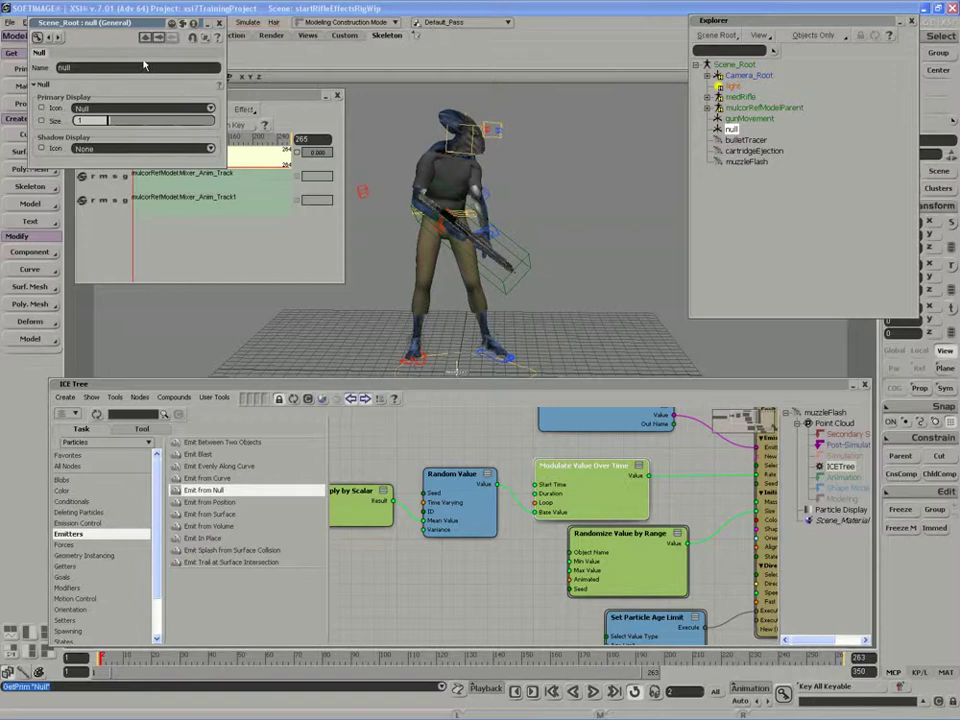
pyautogui.click(97, 108)
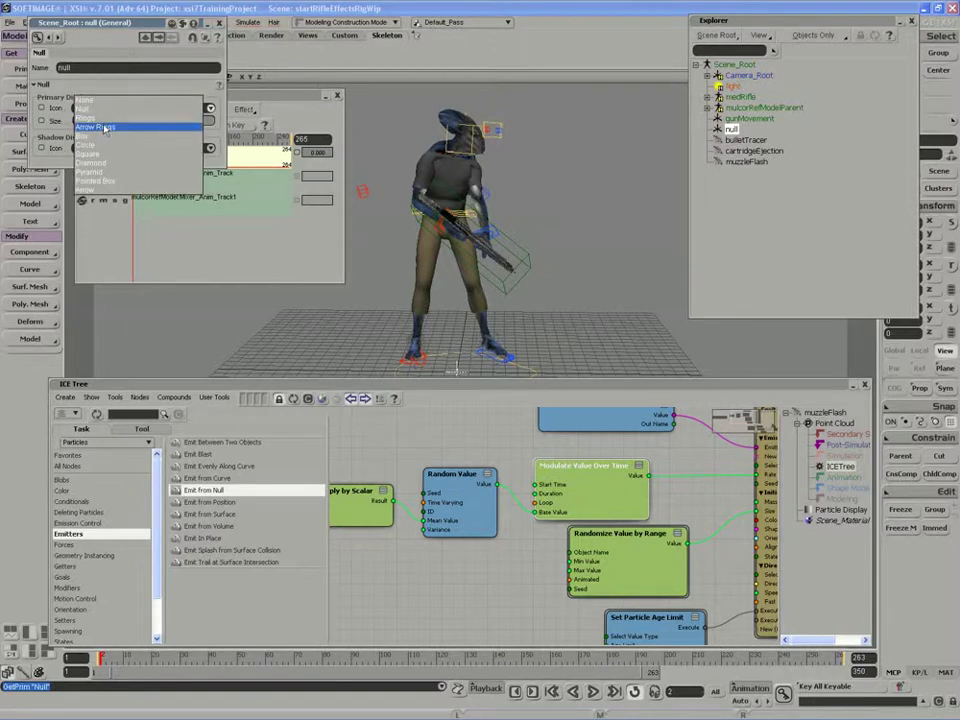
pyautogui.click(106, 119)
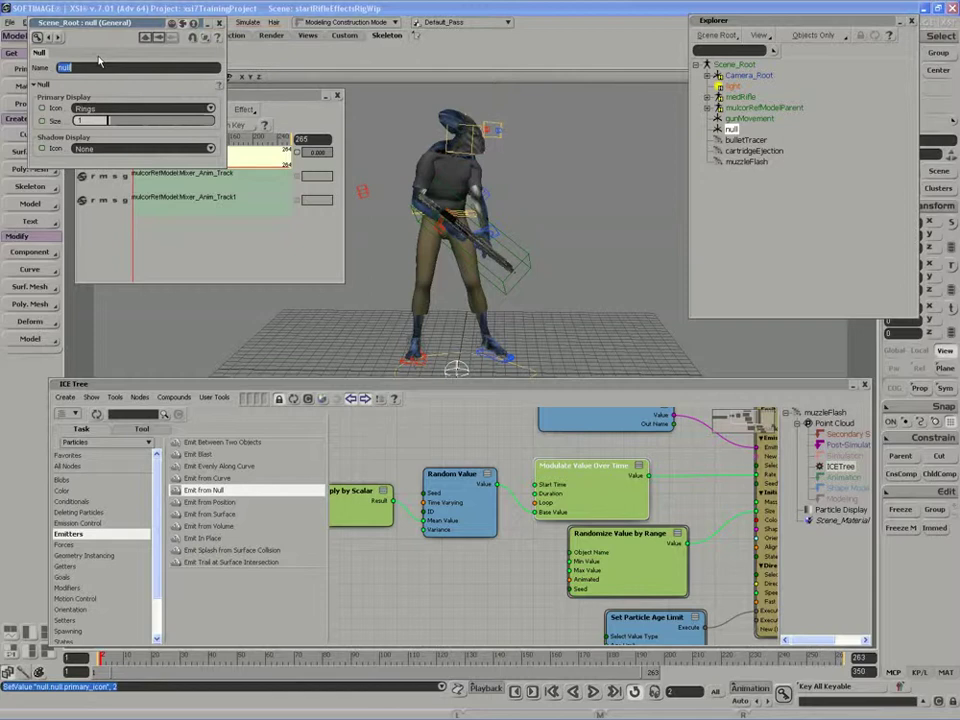
pyautogui.write('cartridgeEmission')
pyautogui.press('Return')
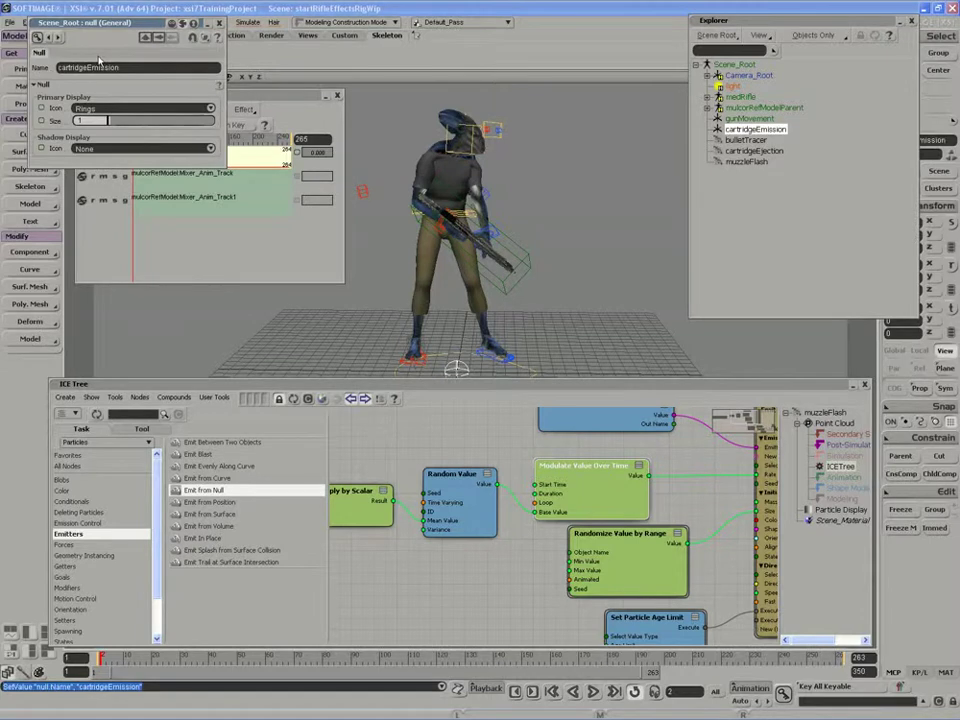
pyautogui.click(102, 120)
pyautogui.write('0.2')
pyautogui.press('Return')
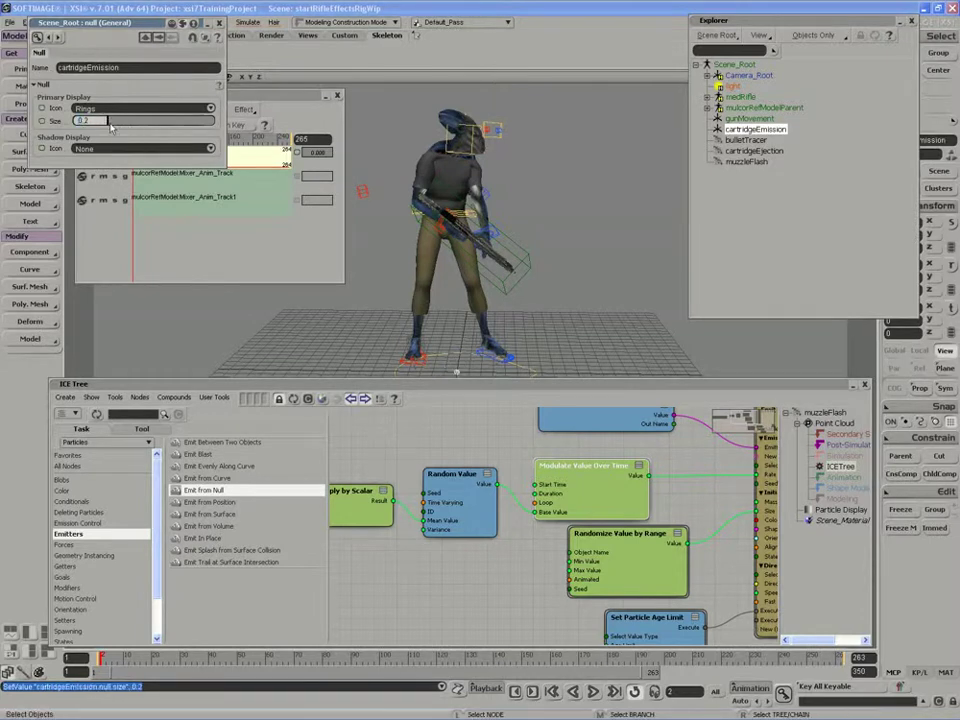
pyautogui.click(218, 22)
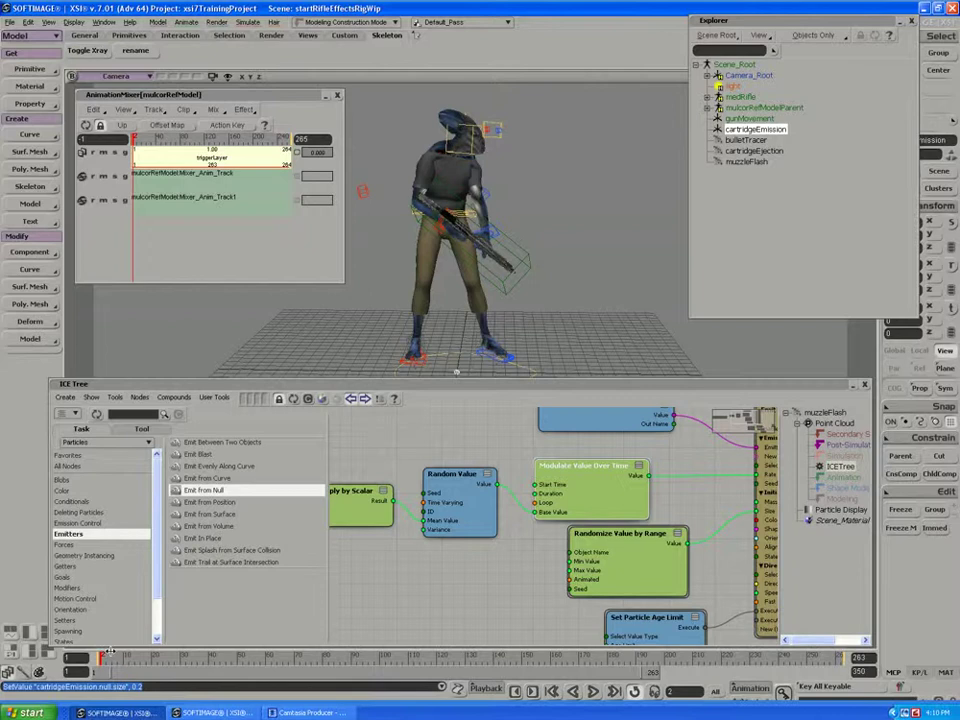
# Step: Go to frame 26 and raise the cartridgeEmission null to about 16.79 on Y, near the character's shoulder
pyautogui.moveTo(105, 655); pyautogui.dragTo(172, 656)
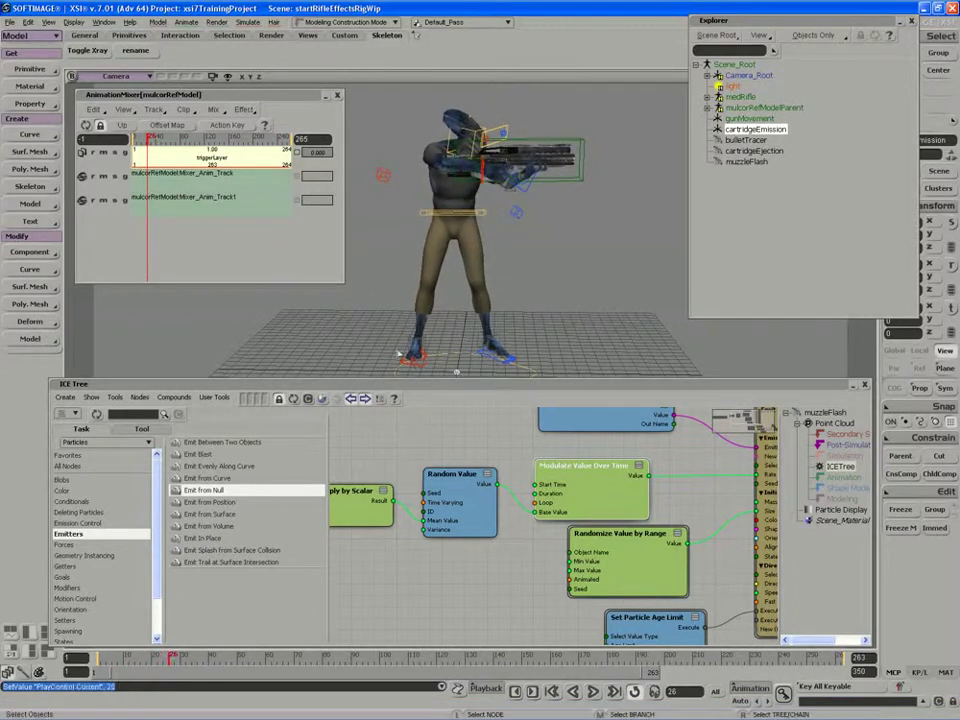
pyautogui.press('v')
pyautogui.moveTo(456, 334); pyautogui.dragTo(490, 110)
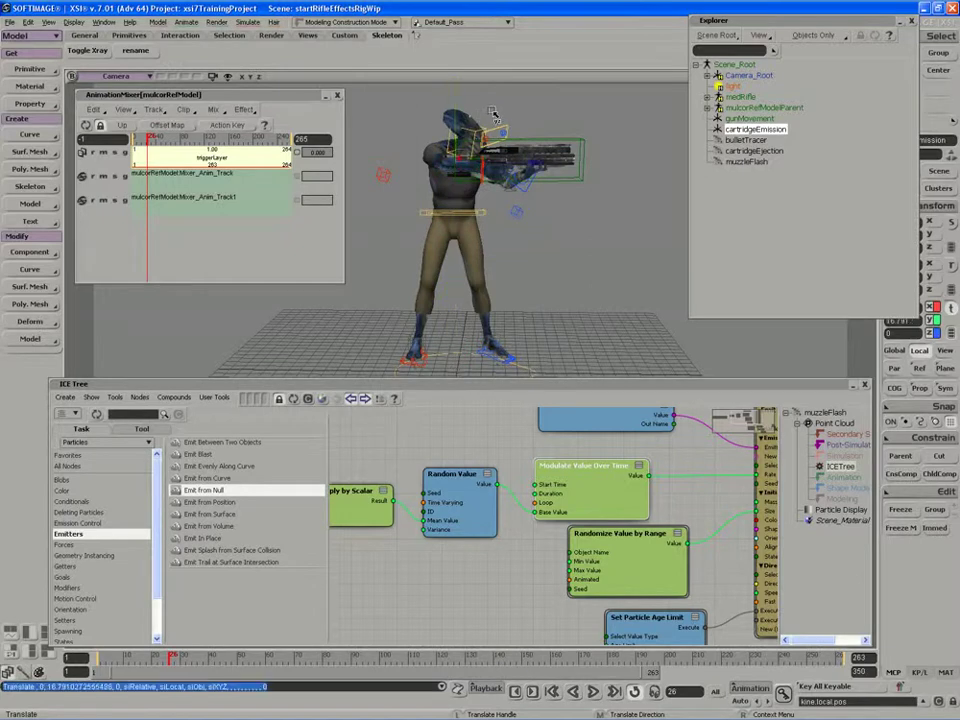
# Step: Clear space around the model and move the null onto the rifle's side at about X -3.12, Y 17.67, Z 4.28
pyautogui.click(899, 21)
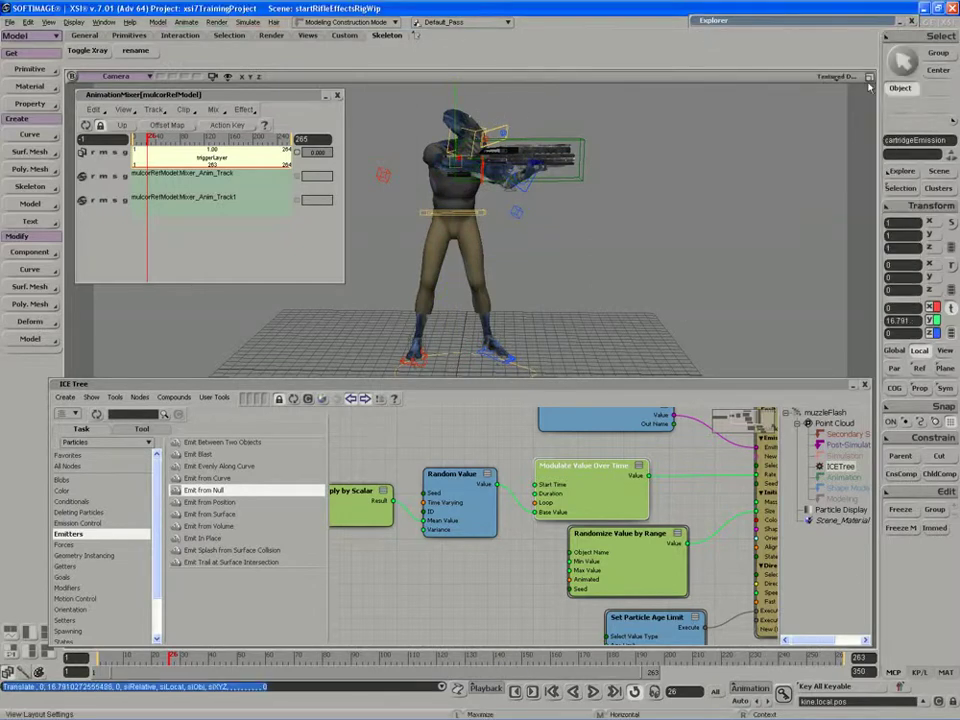
pyautogui.click(869, 77)
pyautogui.press('s')
pyautogui.moveTo(640, 235); pyautogui.dragTo(626, 236, button='right')
pyautogui.click(869, 77)
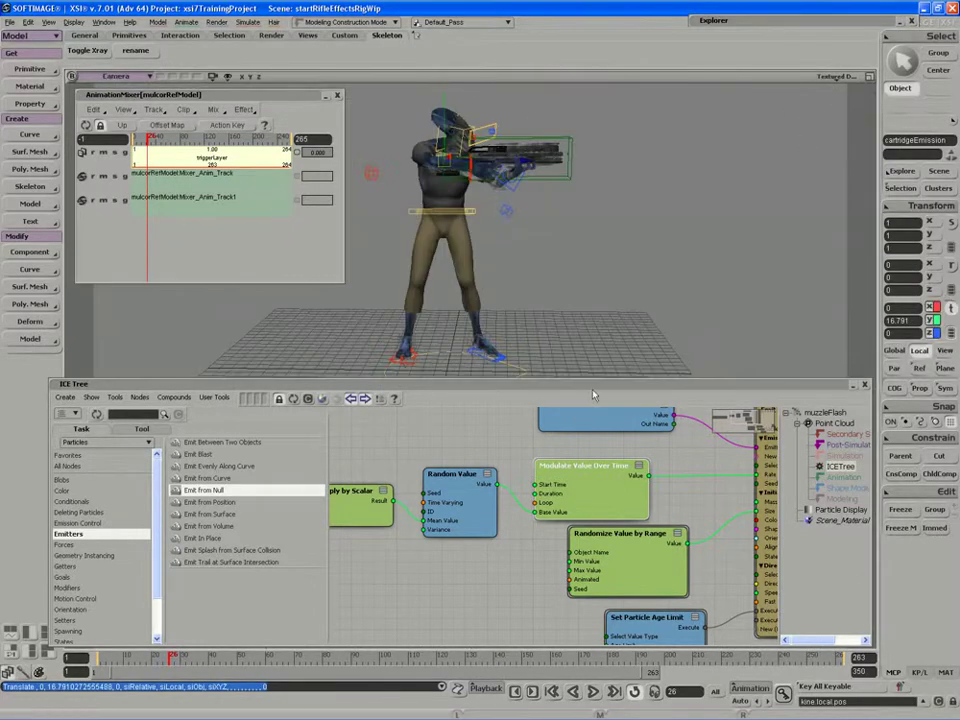
pyautogui.moveTo(594, 386); pyautogui.dragTo(574, 617)
pyautogui.press('f')
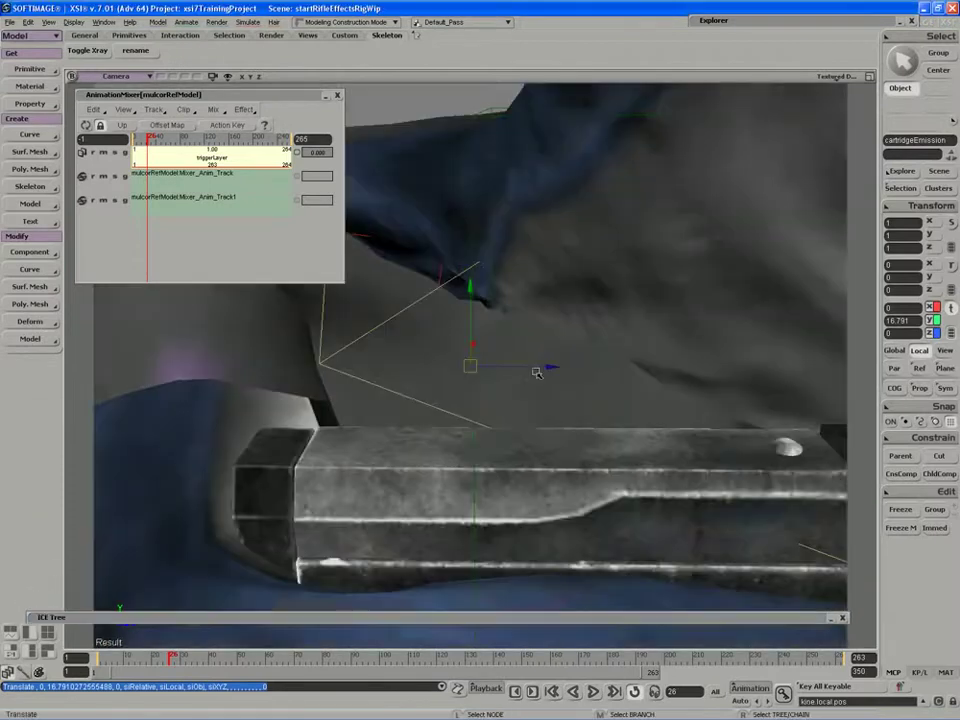
pyautogui.scroll(-5, 537, 372)
pyautogui.press('s')
pyautogui.moveTo(483, 377); pyautogui.dragTo(529, 389, button='right')
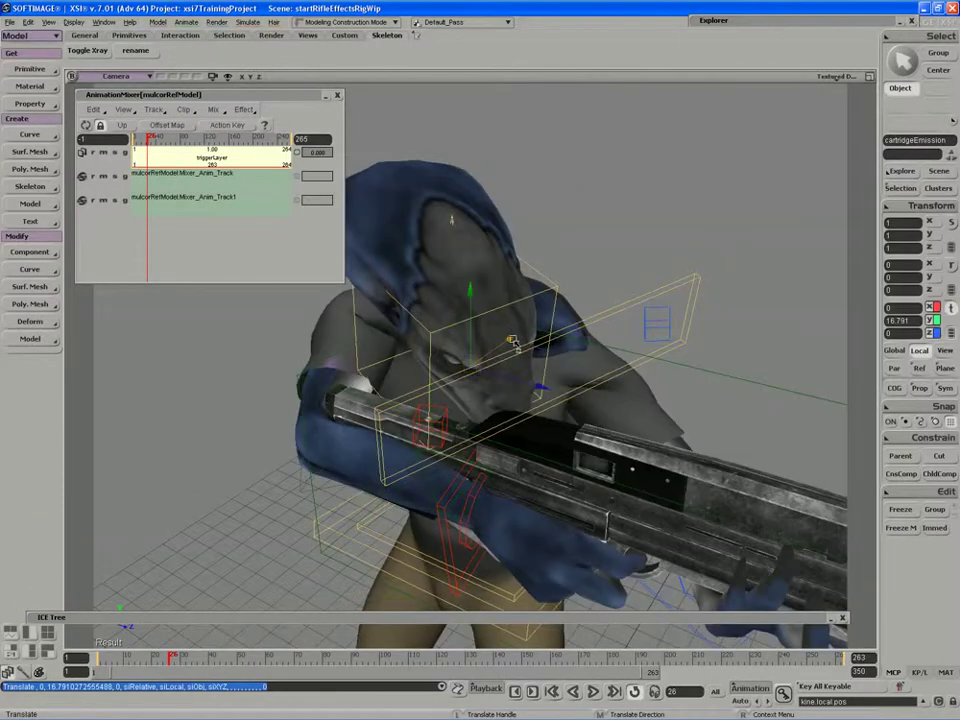
pyautogui.moveTo(513, 343); pyautogui.dragTo(712, 546)
pyautogui.moveTo(645, 503); pyautogui.dragTo(652, 446)
# Step: Shift the null onto the rifle's rectangular ejection port, to about X -2.91 and Z 3.57
pyautogui.press('s')
pyautogui.moveTo(652, 446); pyautogui.dragTo(492, 460, button='right')
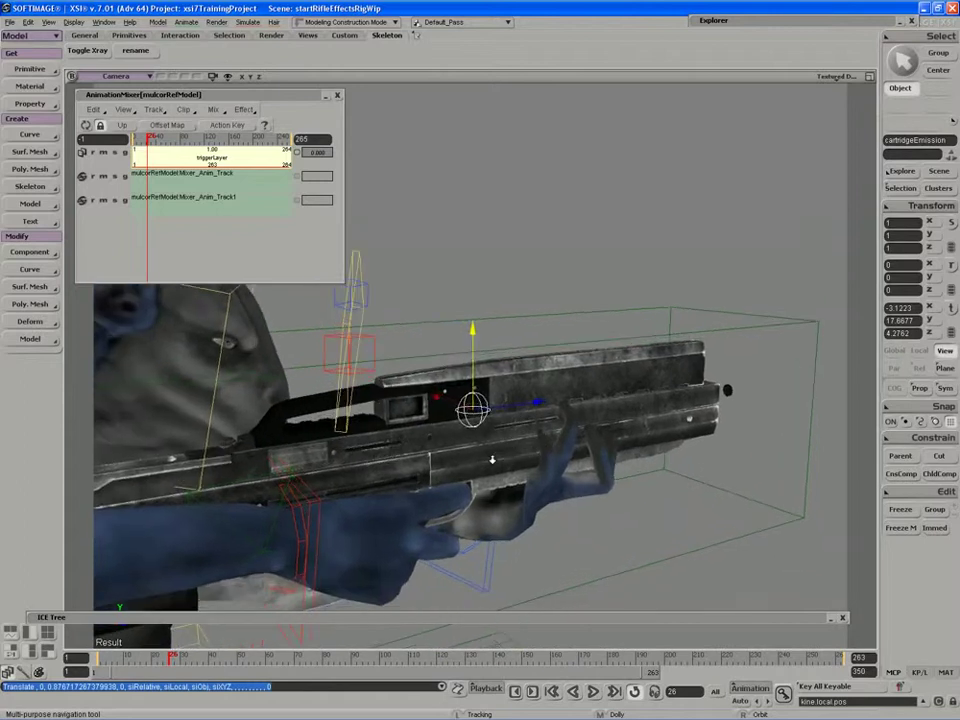
pyautogui.moveTo(492, 460); pyautogui.dragTo(457, 477, button='middle')
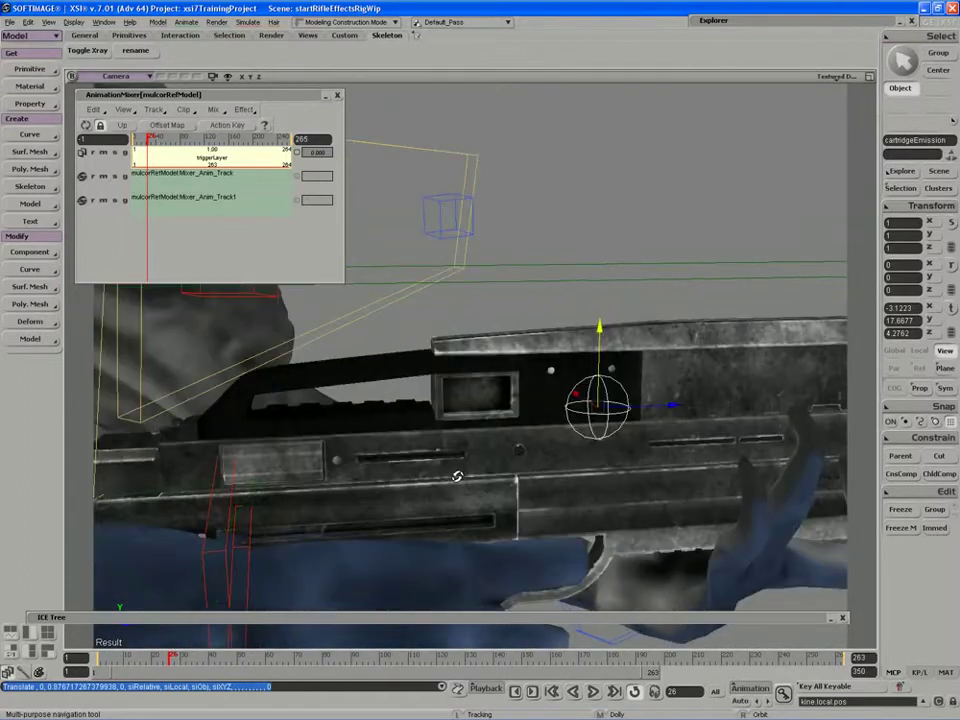
pyautogui.moveTo(457, 477); pyautogui.dragTo(441, 459, button='right')
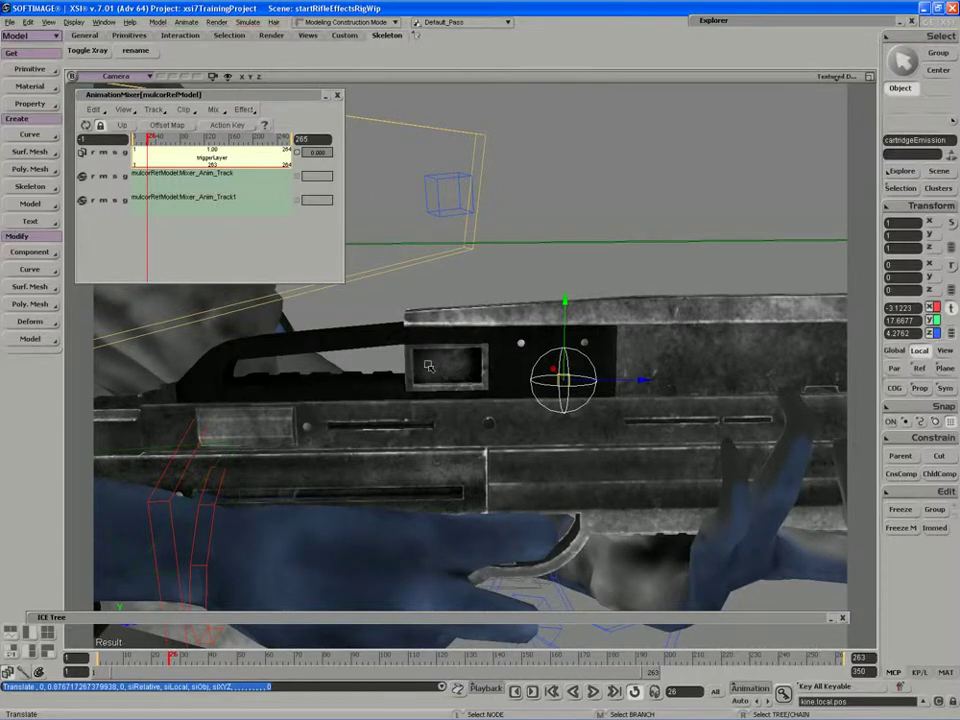
pyautogui.moveTo(620, 382); pyautogui.dragTo(501, 386)
pyautogui.press('f')
pyautogui.press('s')
pyautogui.moveTo(501, 386); pyautogui.dragTo(484, 318, button='right')
pyautogui.moveTo(484, 318); pyautogui.dragTo(476, 218)
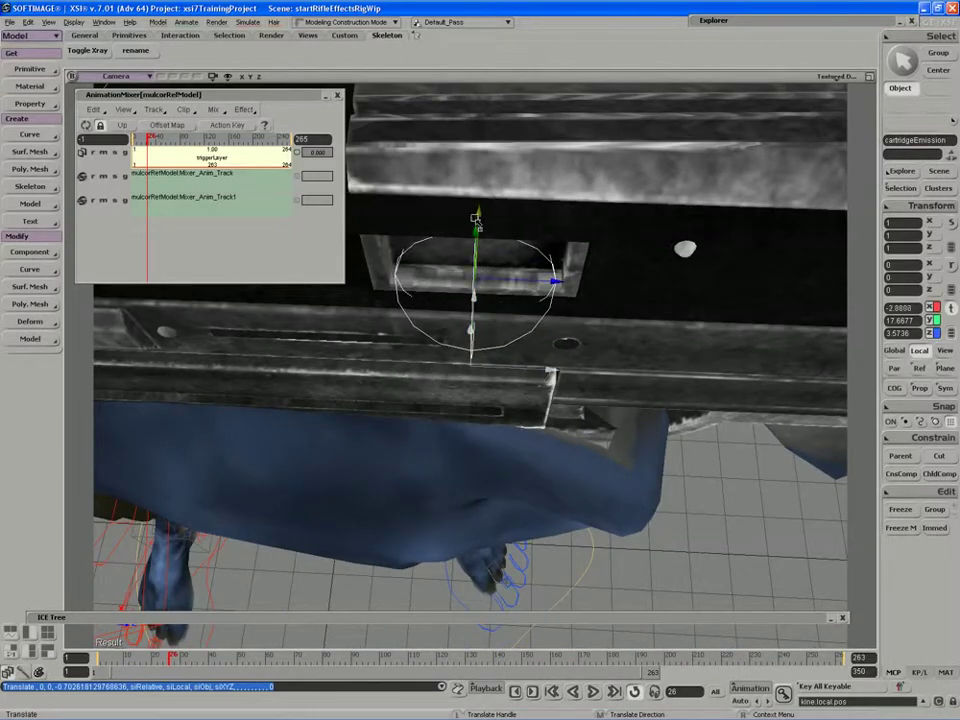
# Step: Rotate the cartridgeEmission null to -180 degrees on Y so its X axis points out of the ejection port
pyautogui.press('c')
pyautogui.press('s')
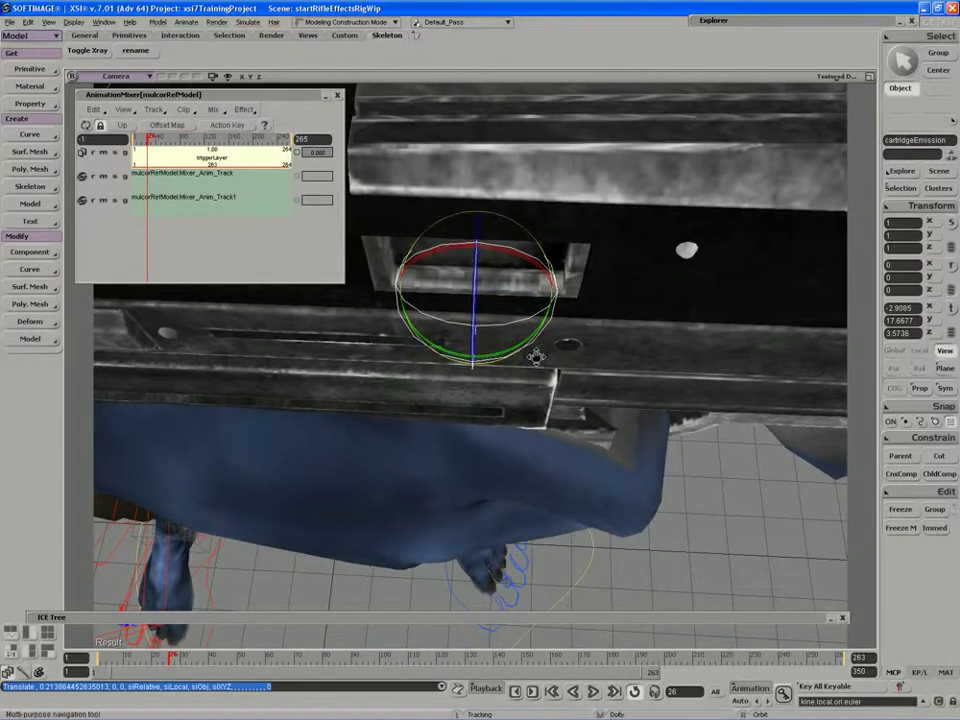
pyautogui.moveTo(536, 357); pyautogui.dragTo(533, 315, button='right')
pyautogui.press('space')
pyautogui.press('v')
pyautogui.press('s')
pyautogui.moveTo(499, 388); pyautogui.dragTo(462, 380, button='right')
pyautogui.press('v')
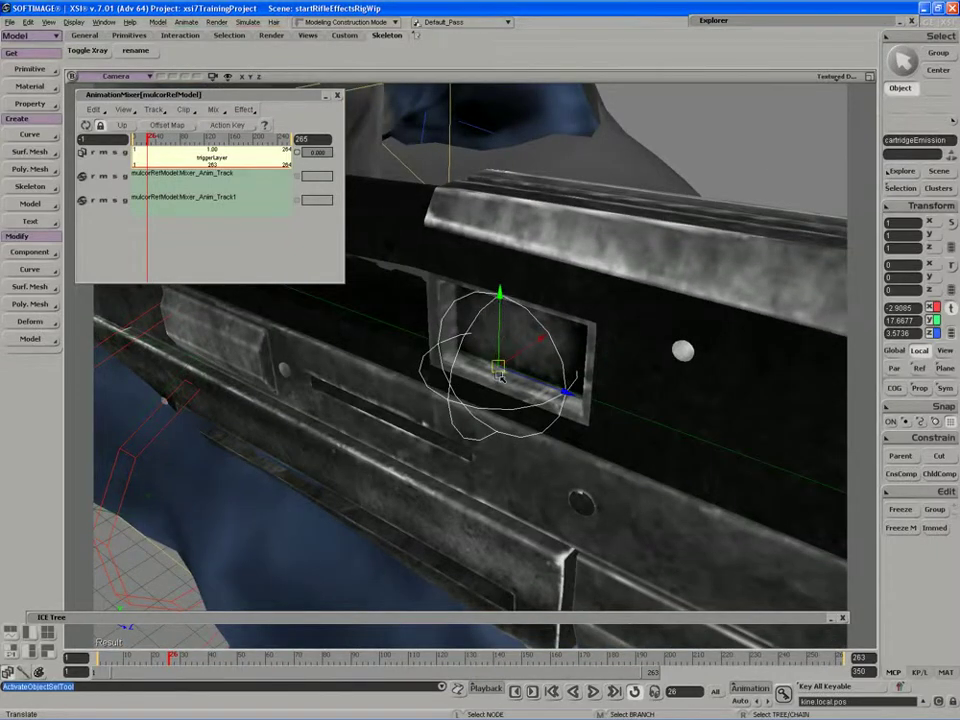
pyautogui.press('c')
pyautogui.press('v')
pyautogui.press('c')
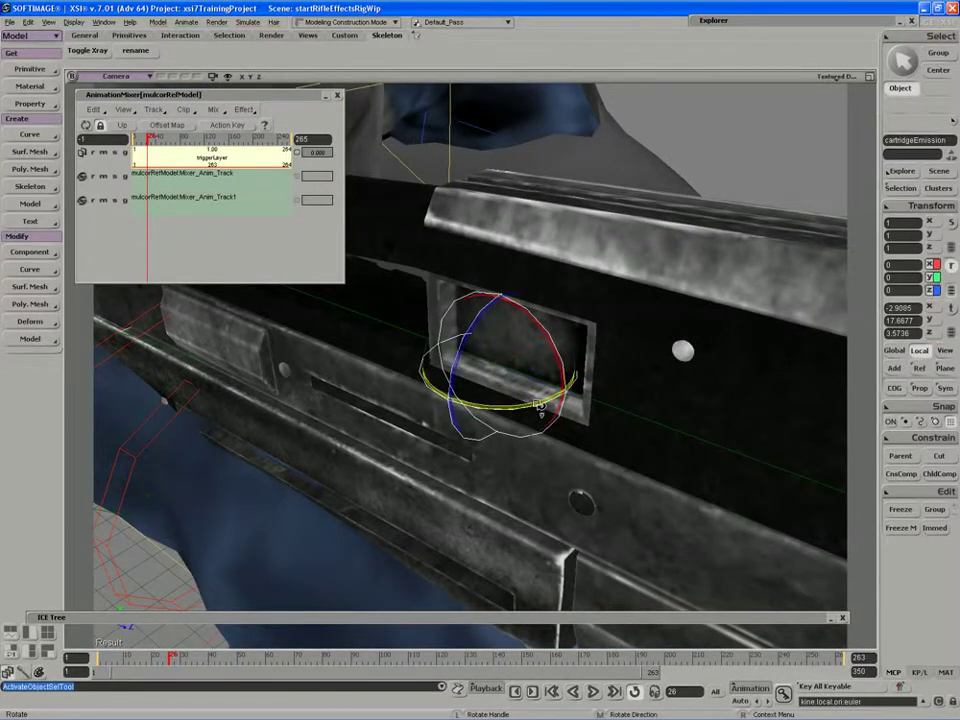
pyautogui.moveTo(540, 404); pyautogui.dragTo(440, 407)
pyautogui.press('v')
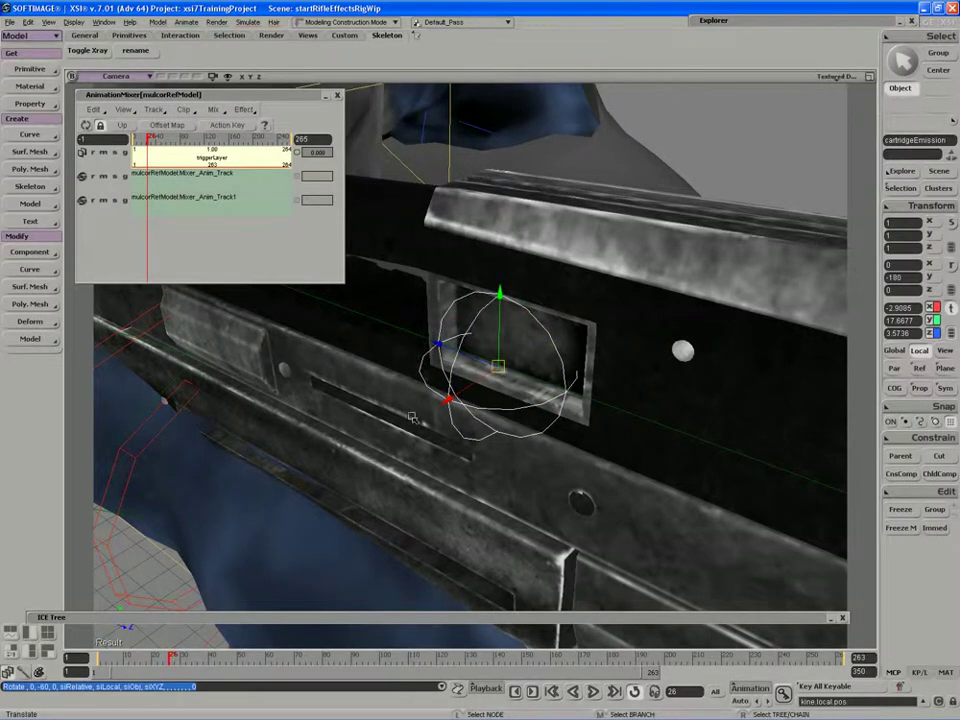
# Step: Raise the null slightly to about 17.72 on Y, centring it in the ejection port
pyautogui.press('s')
pyautogui.moveTo(449, 413); pyautogui.dragTo(508, 388, button='right')
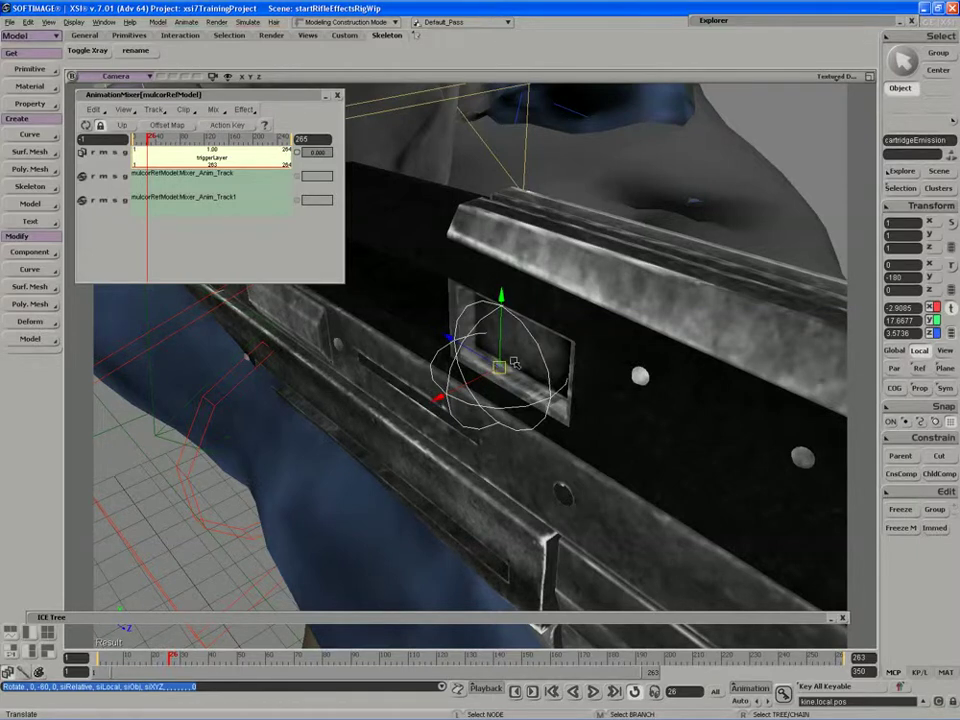
pyautogui.moveTo(514, 362); pyautogui.dragTo(483, 345, button='middle')
pyautogui.moveTo(481, 340); pyautogui.dragTo(484, 323)
# Step: Parent the cartridgeEmission null under rifleSRT in the medRifle model
pyautogui.press('s')
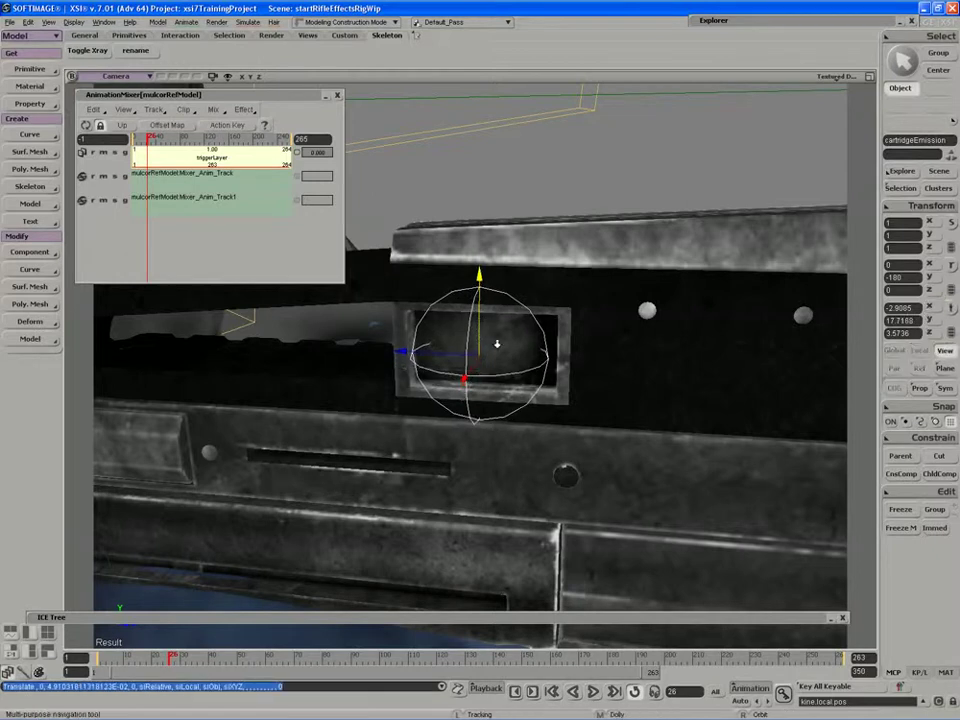
pyautogui.moveTo(497, 343); pyautogui.dragTo(619, 339, button='middle')
pyautogui.moveTo(619, 339); pyautogui.dragTo(660, 242, button='right')
pyautogui.doubleClick(714, 20)
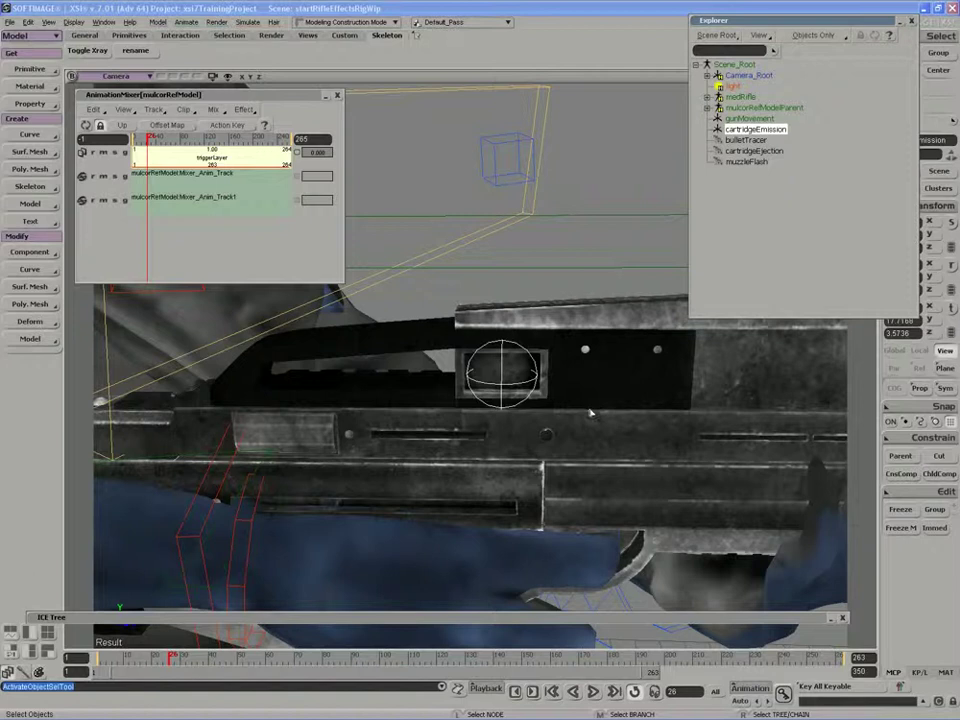
pyautogui.click(707, 97)
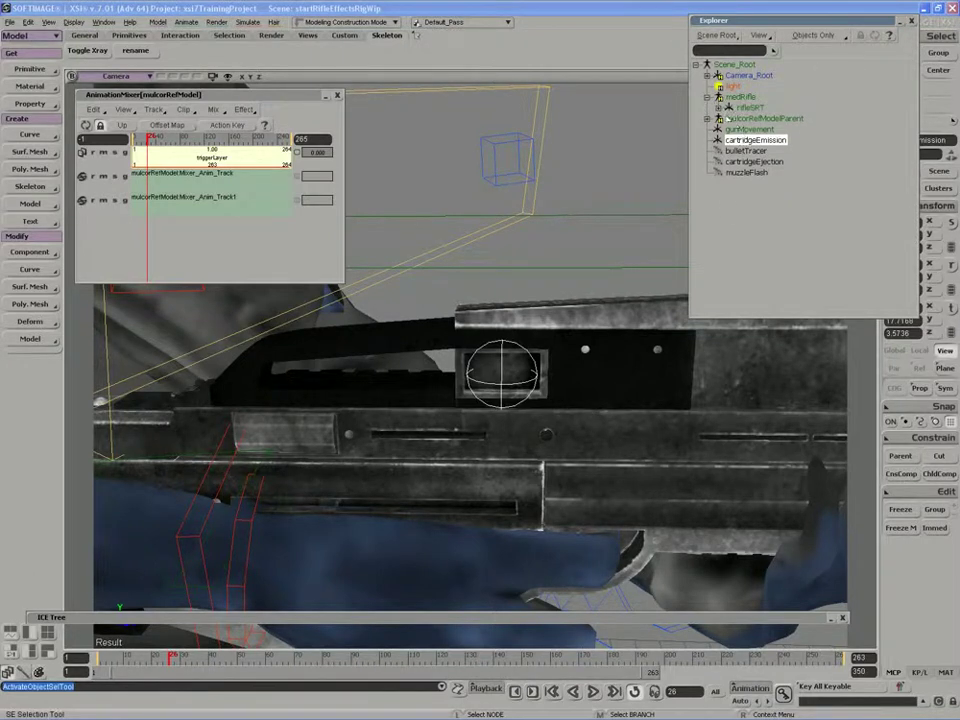
pyautogui.moveTo(755, 140); pyautogui.dragTo(750, 107)
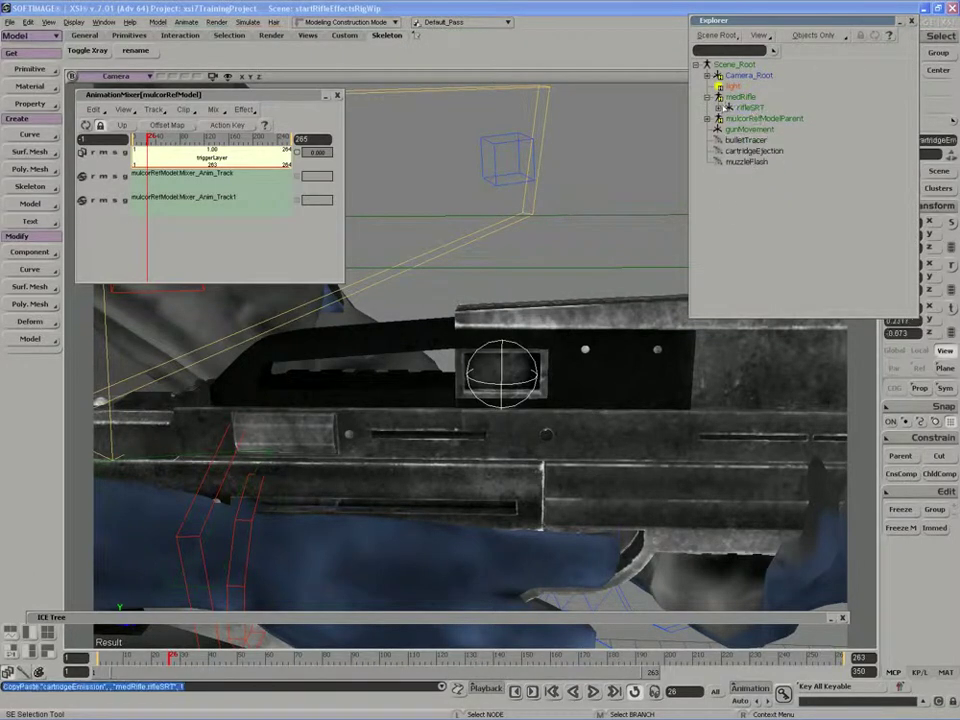
# Step: Create a Simulated ICE Tree on the cartridgeEjection point cloud and move its ICETree node aside to make room for other nodes
pyautogui.click(776, 140)
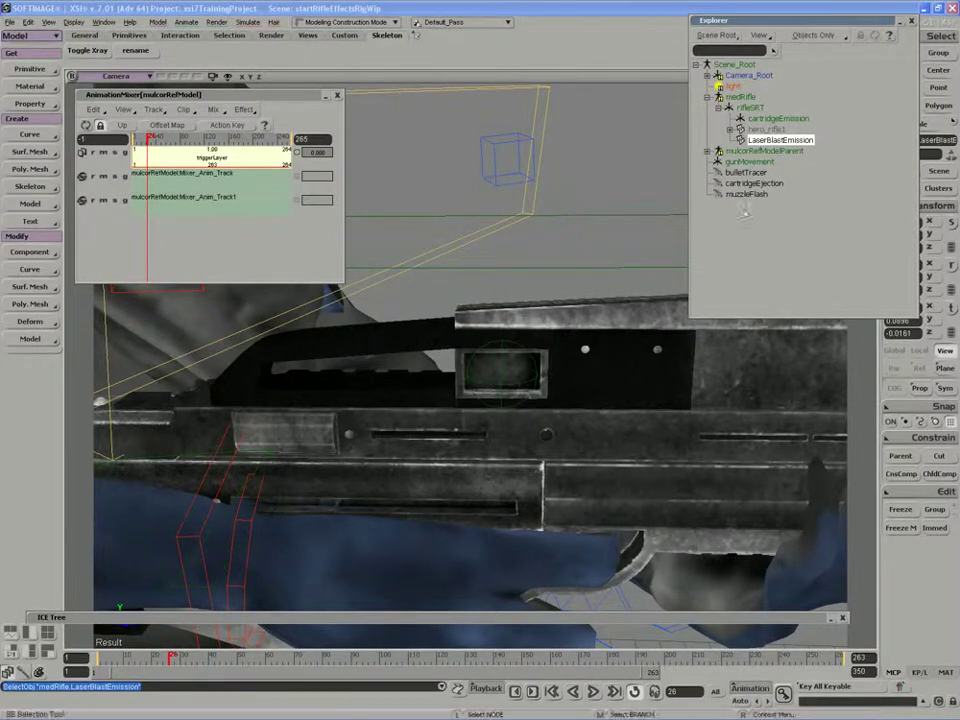
pyautogui.click(754, 183)
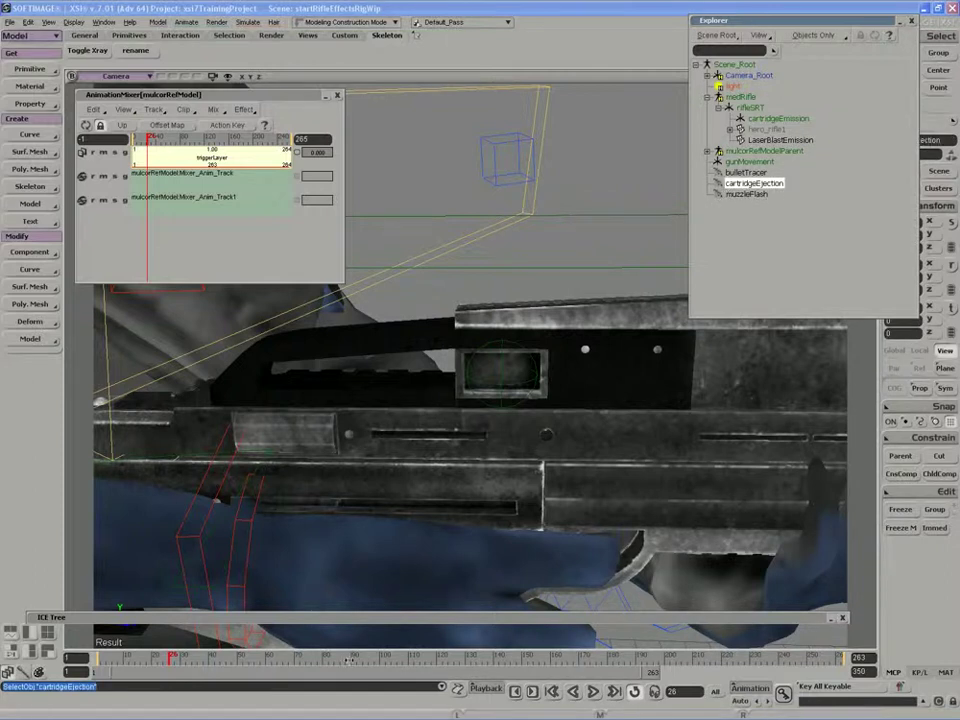
pyautogui.moveTo(383, 617); pyautogui.dragTo(383, 378)
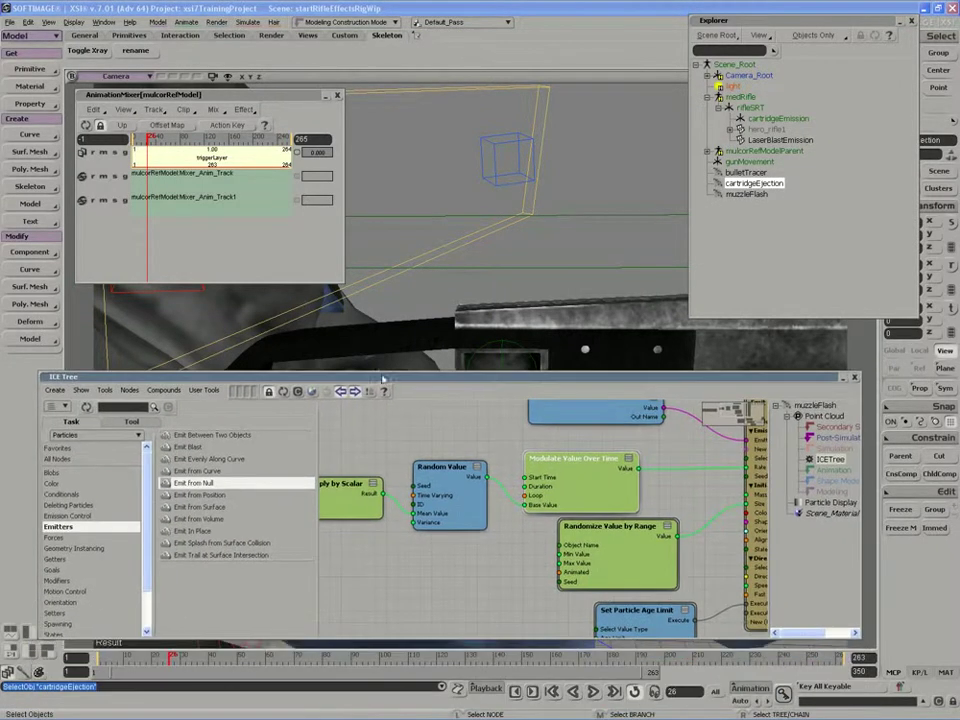
pyautogui.click(282, 391)
pyautogui.click(55, 390)
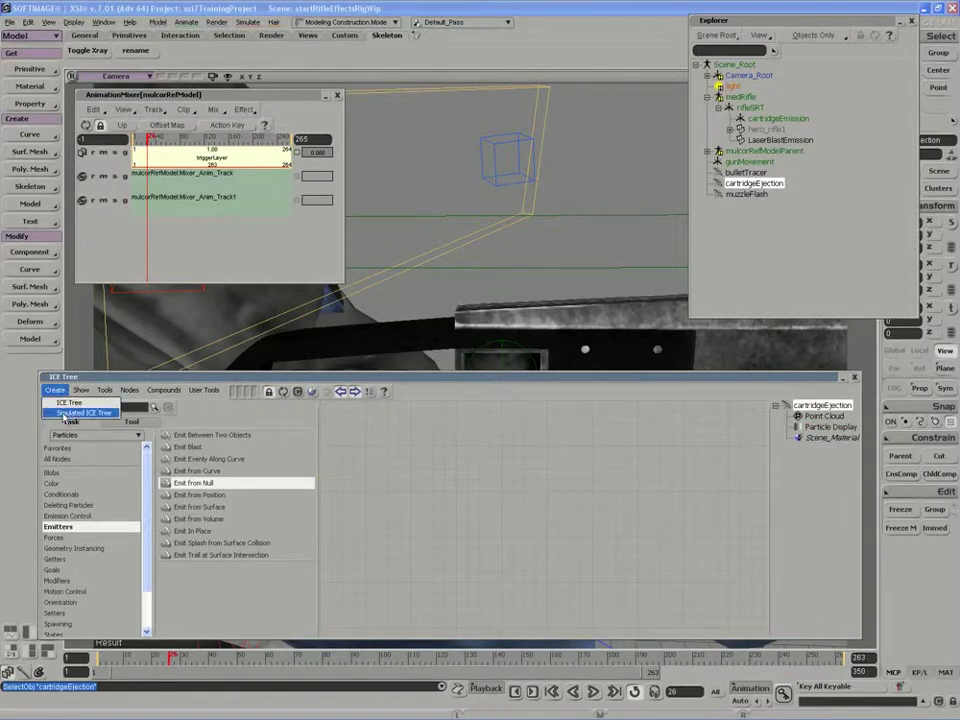
pyautogui.click(66, 413)
pyautogui.moveTo(542, 519); pyautogui.dragTo(709, 490)
# Step: Add Emit from Null and Simulate Particles nodes, connecting Emit to Port1 and Simulate to Port2 of the ICETree node
pyautogui.moveTo(193, 483); pyautogui.dragTo(495, 549)
pyautogui.click(58, 447)
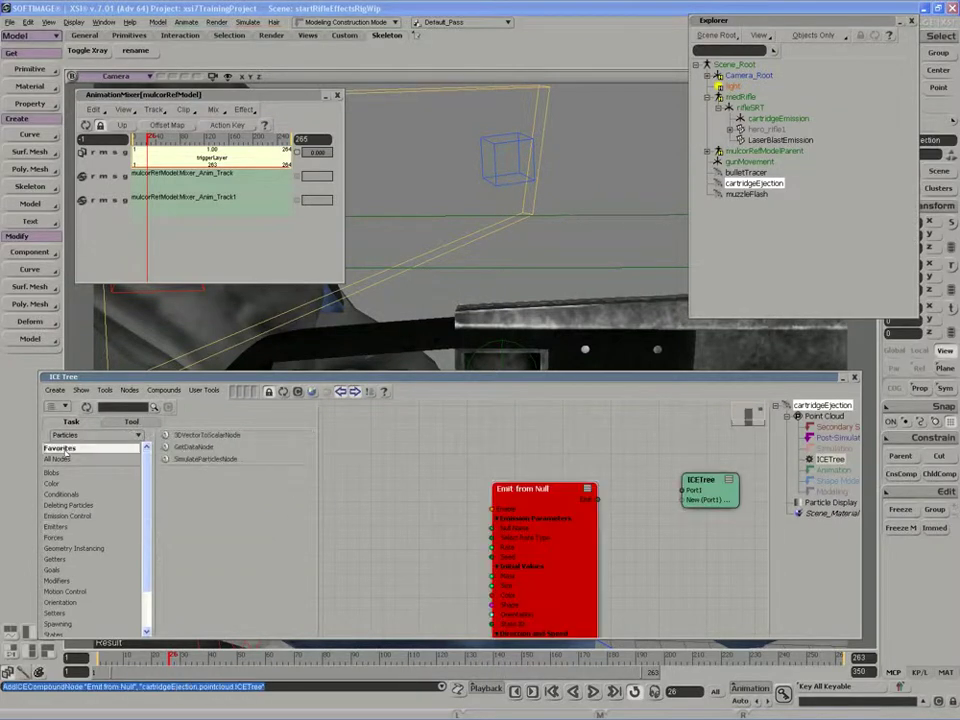
pyautogui.moveTo(205, 458); pyautogui.dragTo(380, 546)
pyautogui.moveTo(553, 565); pyautogui.dragTo(552, 519)
pyautogui.moveTo(418, 575); pyautogui.dragTo(691, 501)
pyautogui.moveTo(598, 457); pyautogui.dragTo(692, 494)
pyautogui.moveTo(528, 452); pyautogui.dragTo(502, 442)
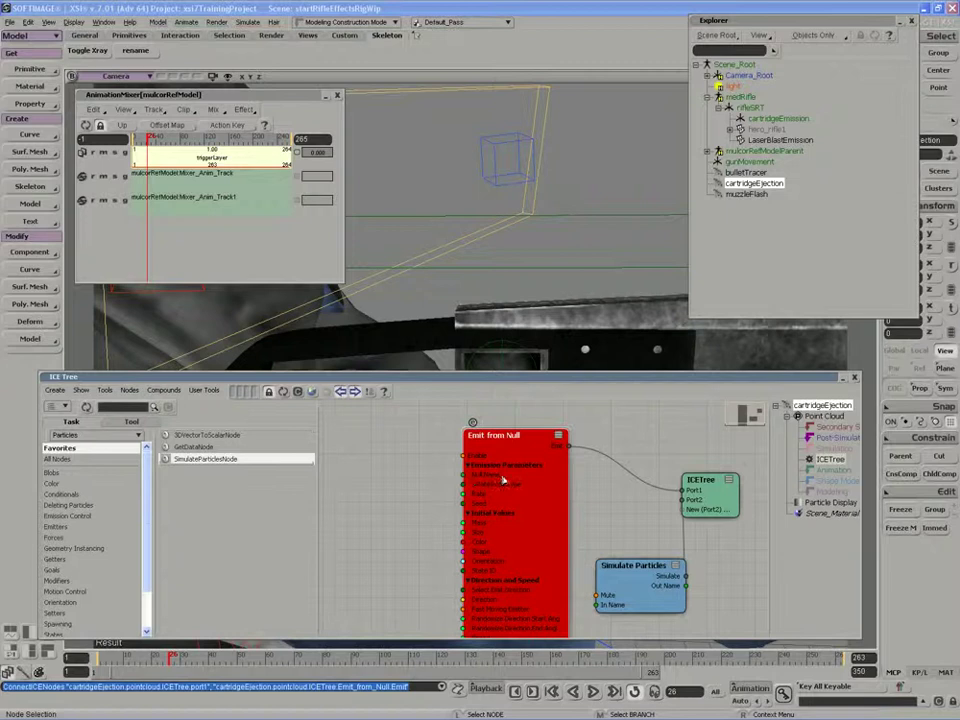
# Step: Bring the cartridgeEmission null into the ICE tree and connect its Out Name to Null Name on Emit from Null
pyautogui.click(778, 118)
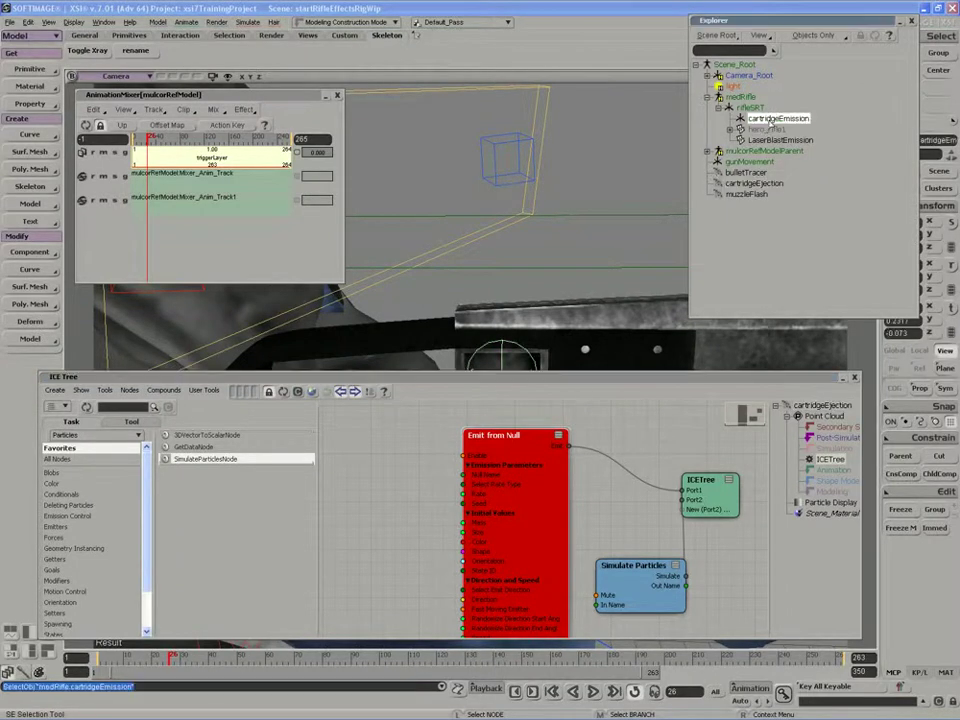
pyautogui.moveTo(377, 526); pyautogui.dragTo(370, 487)
pyautogui.moveTo(420, 509); pyautogui.dragTo(343, 494)
pyautogui.moveTo(428, 494); pyautogui.dragTo(466, 474)
# Step: Open the Emit from Null node's properties and space that node farther from the ICETree node
pyautogui.doubleClick(500, 484)
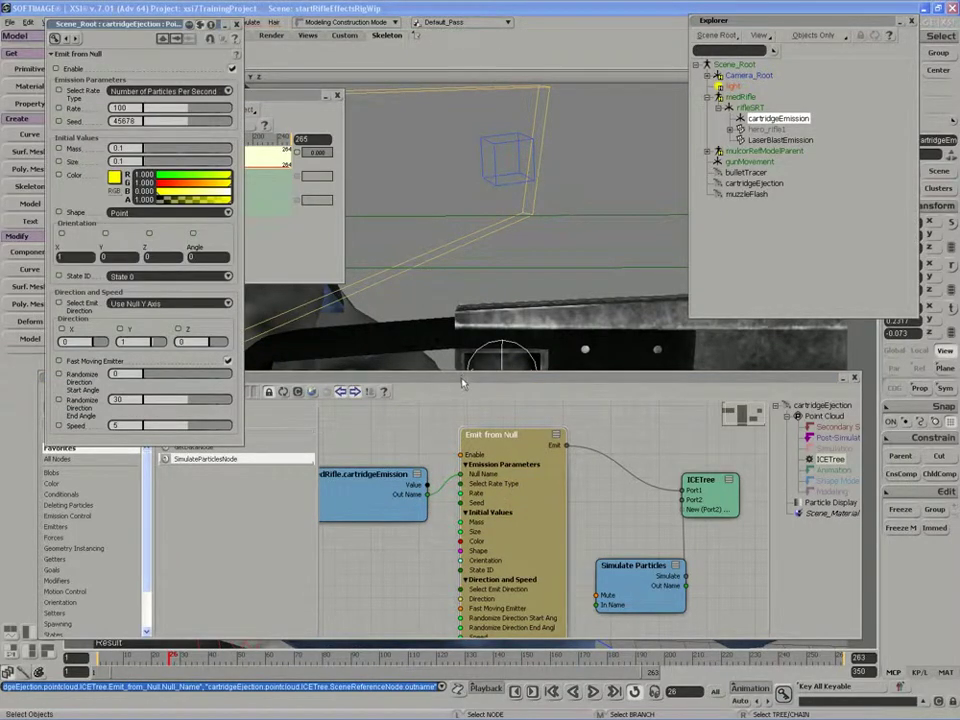
pyautogui.click(462, 379)
pyautogui.moveTo(489, 503); pyautogui.dragTo(508, 483)
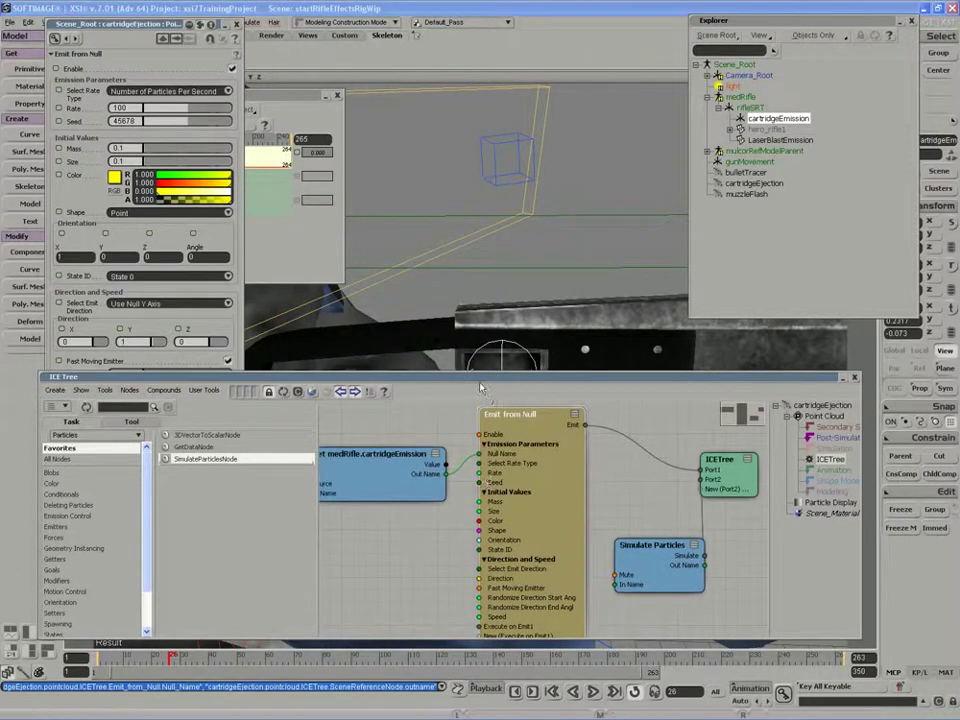
pyautogui.moveTo(480, 387); pyautogui.dragTo(480, 363)
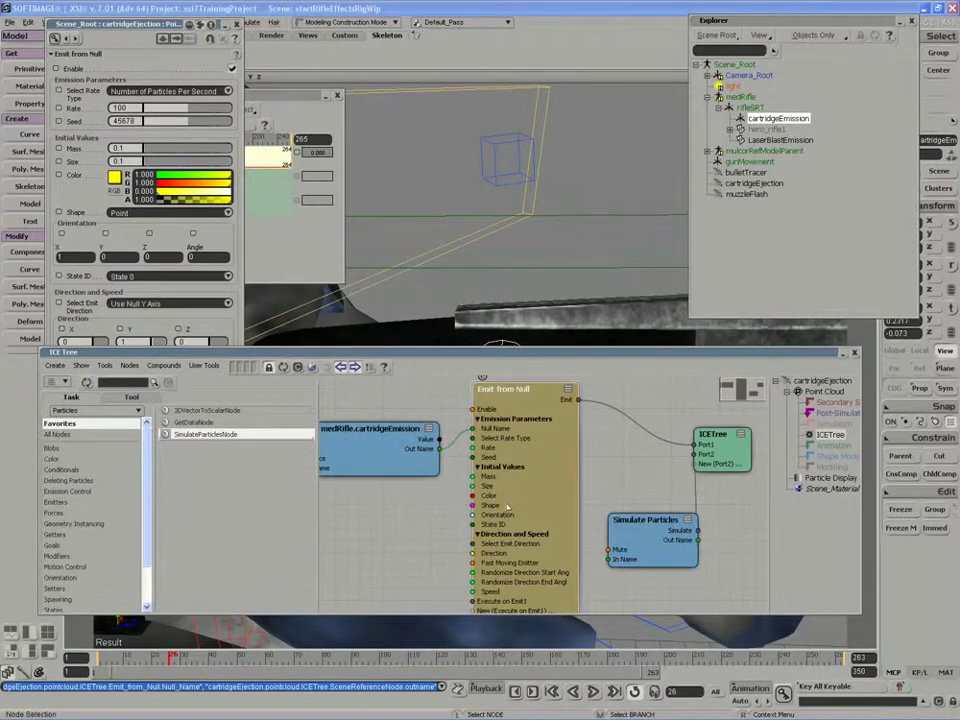
pyautogui.moveTo(524, 447); pyautogui.dragTo(471, 441)
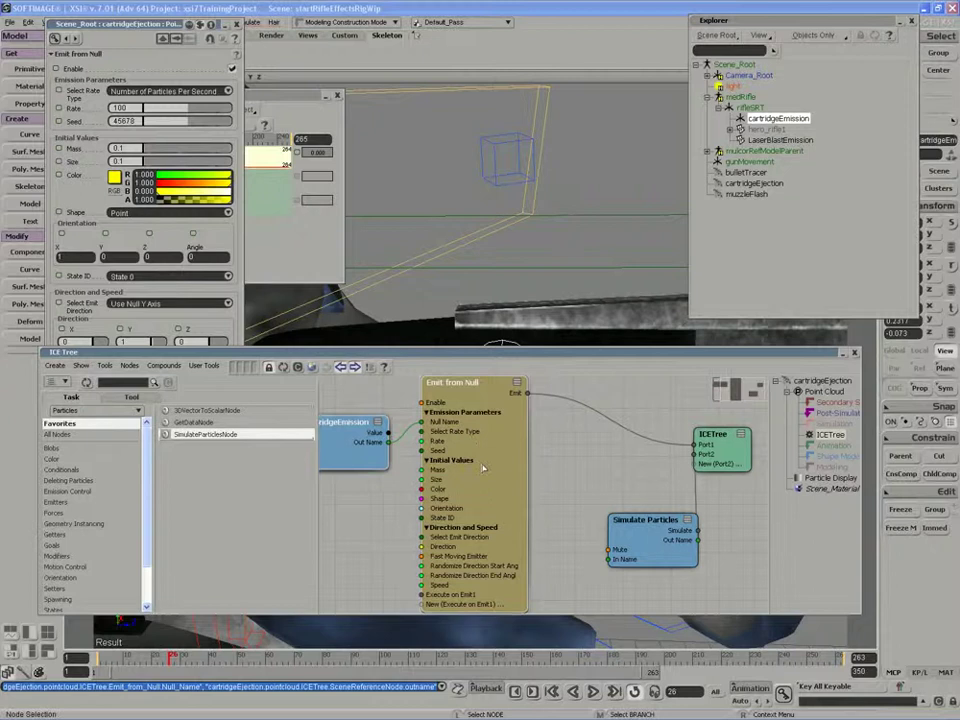
# Step: Collapse the ICE Tree window and reframe the camera view on the full character holding the rifle
pyautogui.doubleClick(495, 355)
pyautogui.press('f')
pyautogui.press('s')
pyautogui.moveTo(469, 525); pyautogui.dragTo(453, 495)
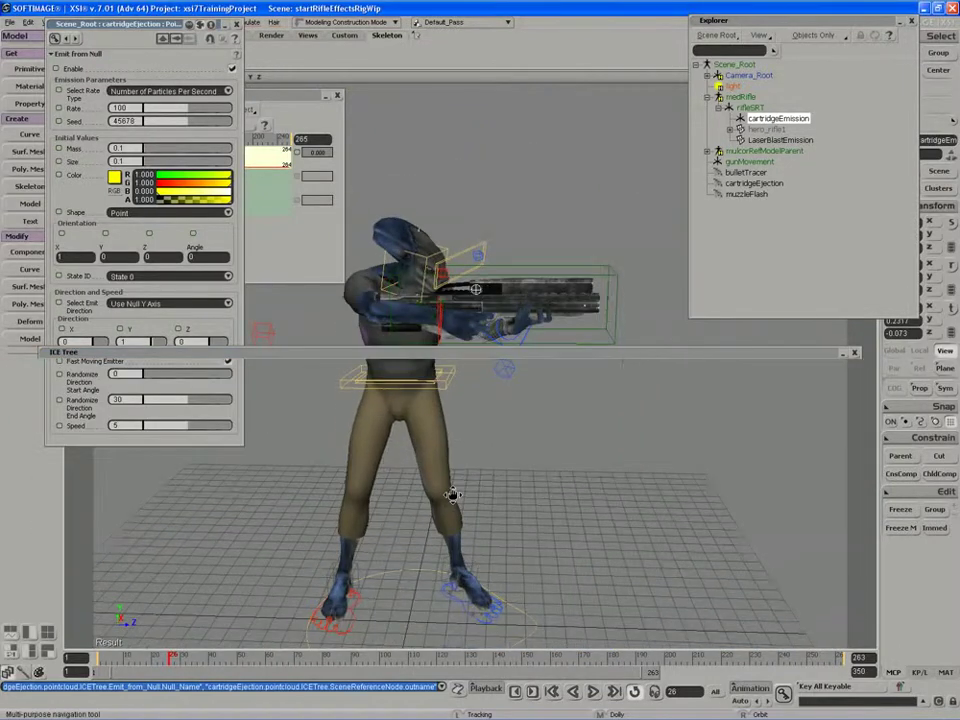
pyautogui.moveTo(453, 495); pyautogui.dragTo(440, 485, button='right')
pyautogui.moveTo(318, 521); pyautogui.dragTo(452, 381, button='right')
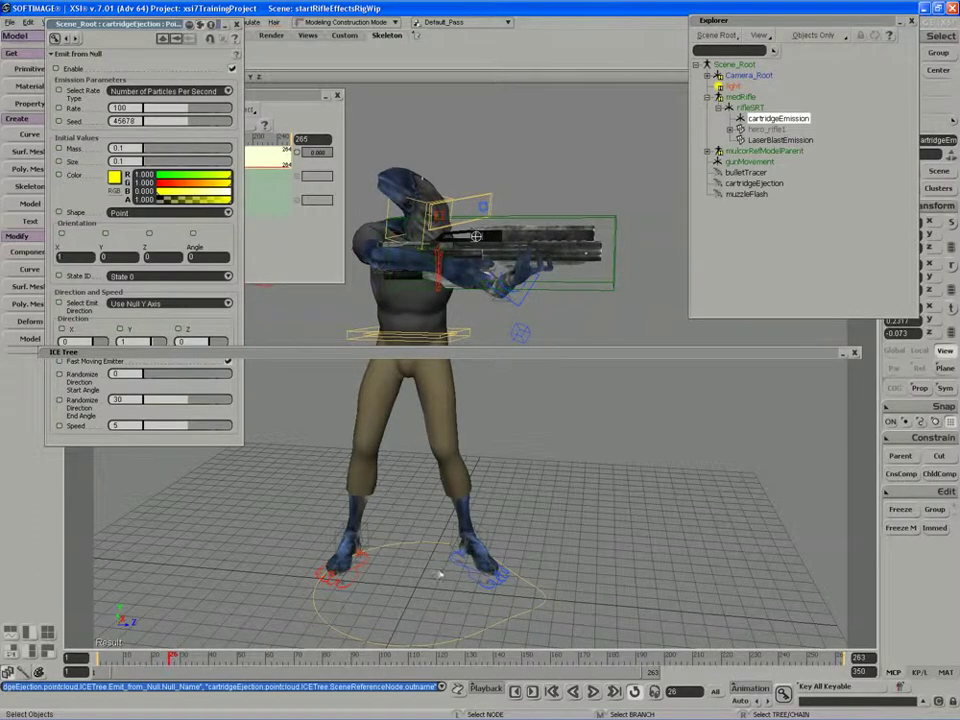
pyautogui.moveTo(440, 575); pyautogui.dragTo(444, 571)
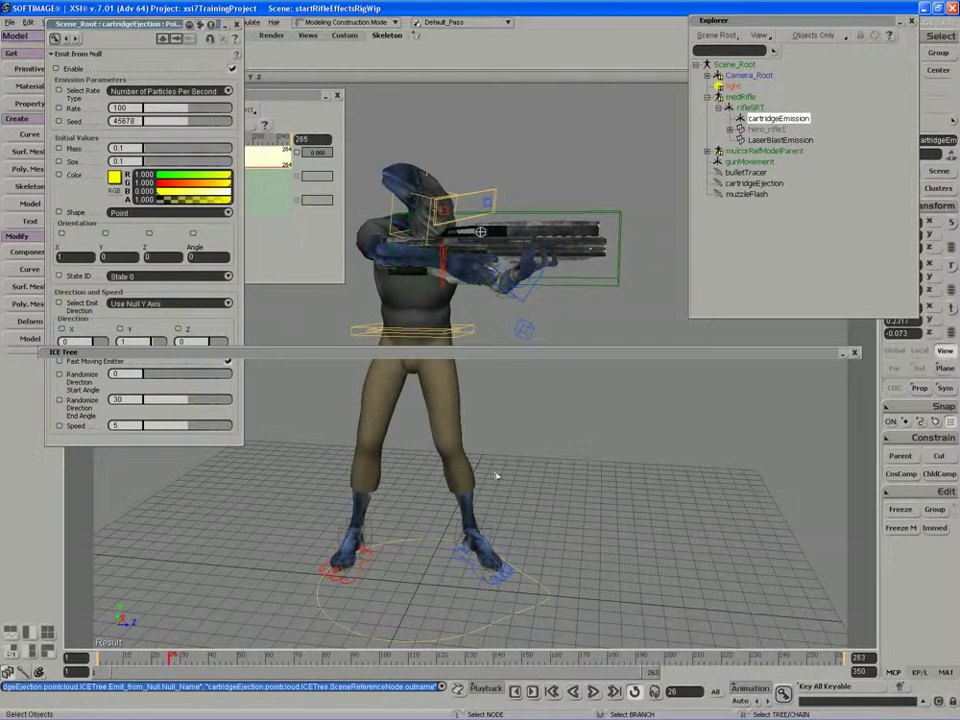